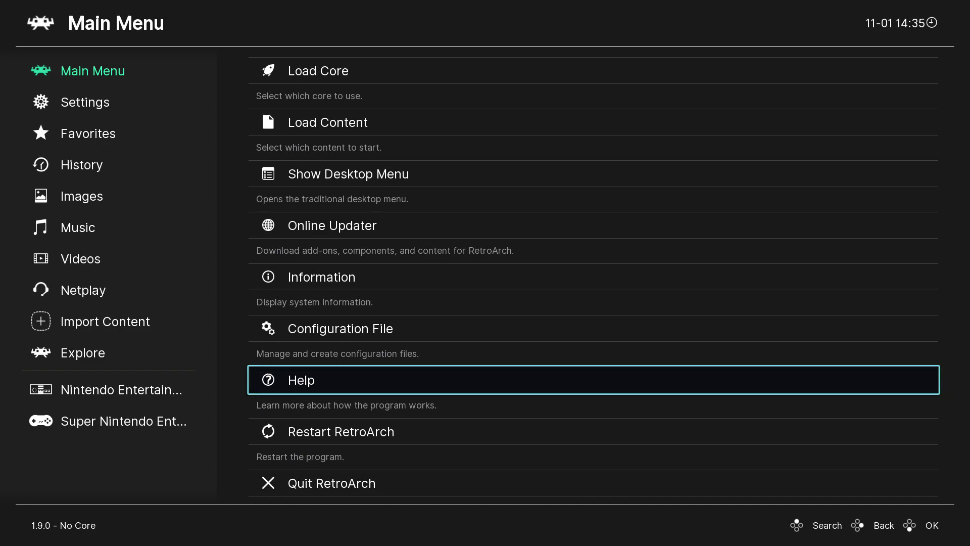
Navigate from the Main Menu to Settings > Directory
key("Up")
key("Up")
key("Up")
key("Up")
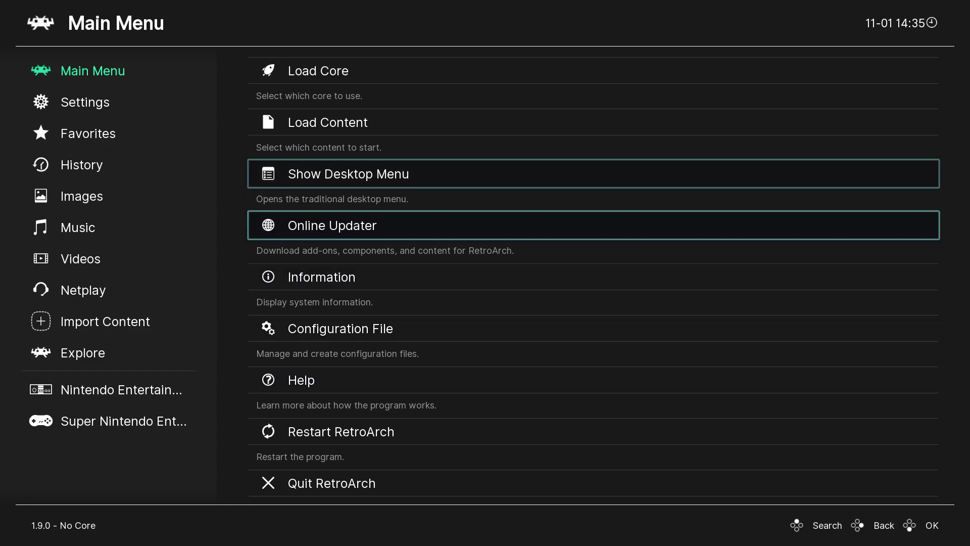
key("Up")
key("Up")
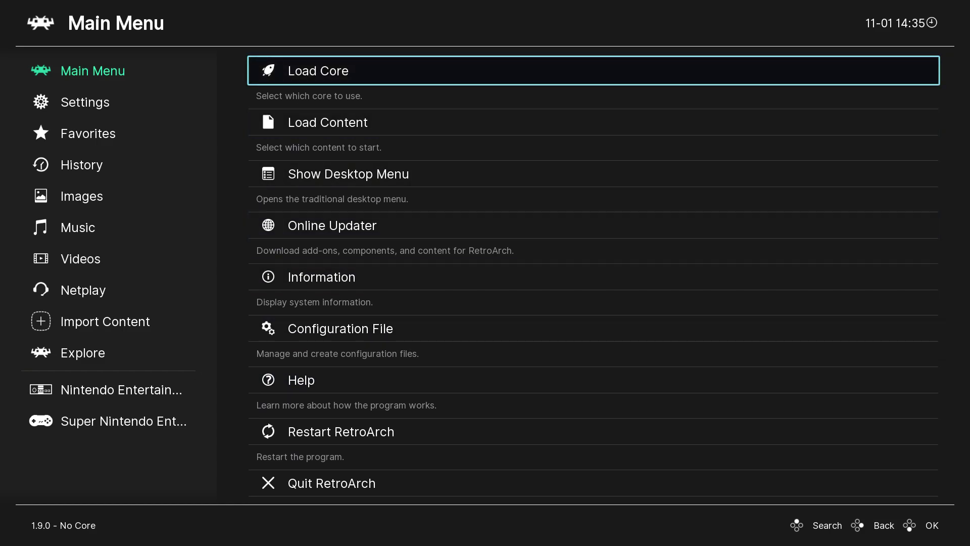
key("Left")
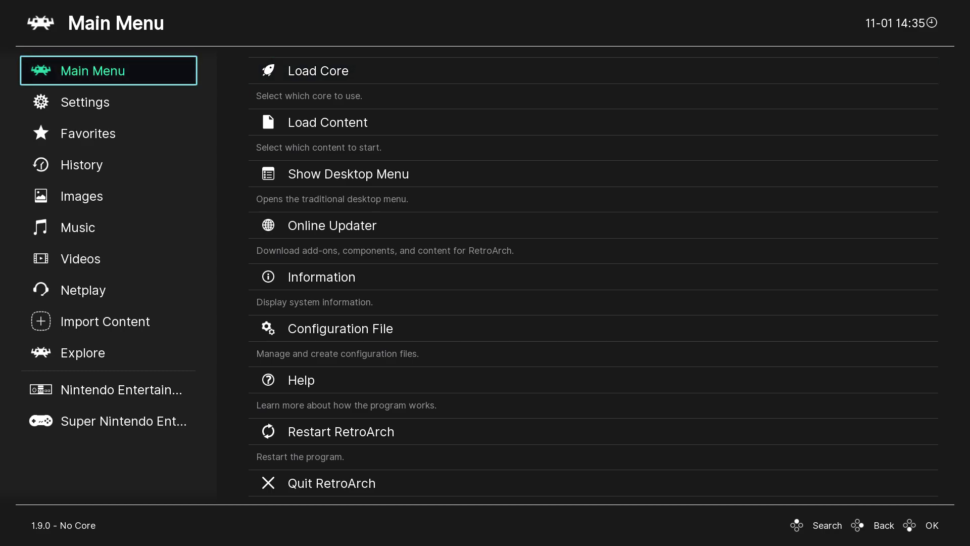
key("Down")
key("Up")
key("Right")
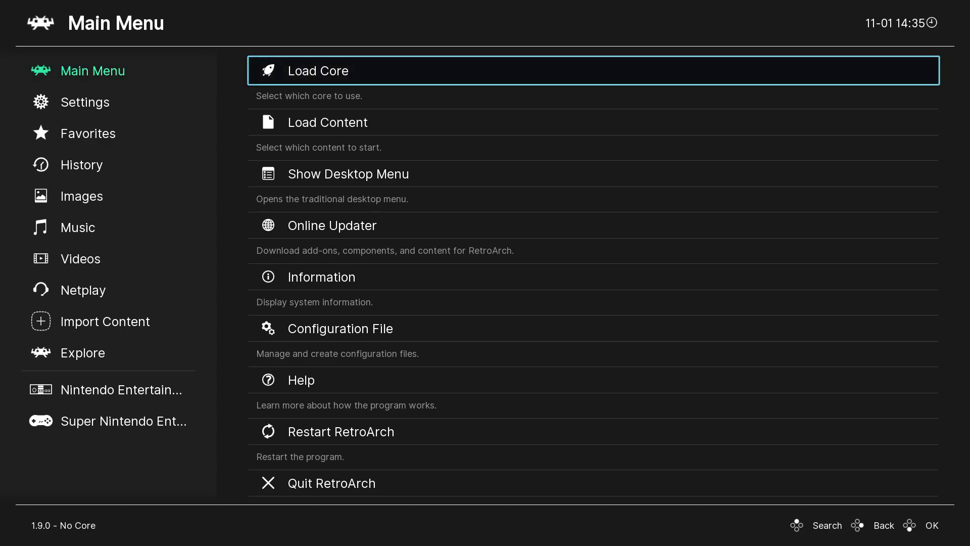
key("Down")
key("Down")
key("Down")
key("Down")
key("Down")
key("Down")
key("Down")
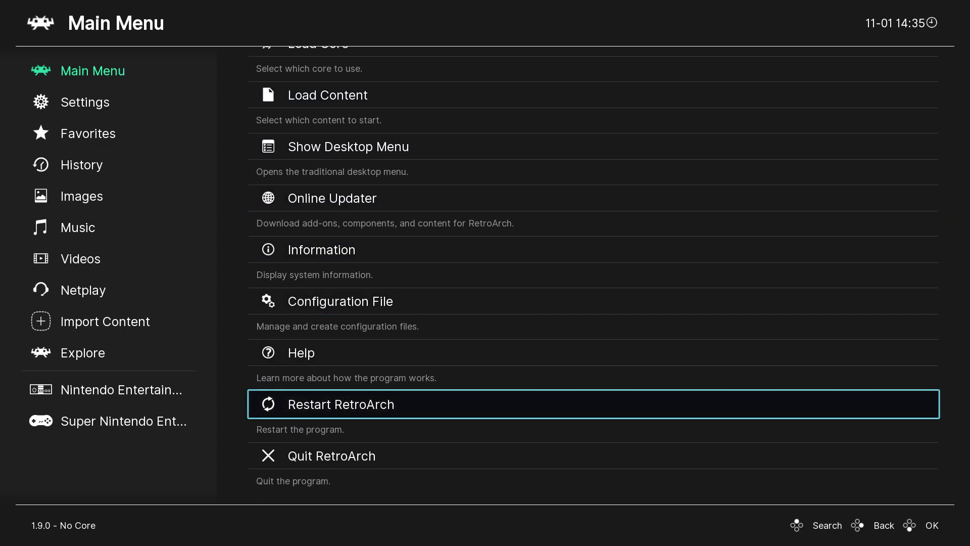
key("Up")
key("Up")
key("Up")
key("Up")
key("Up")
key("Up")
key("Up")
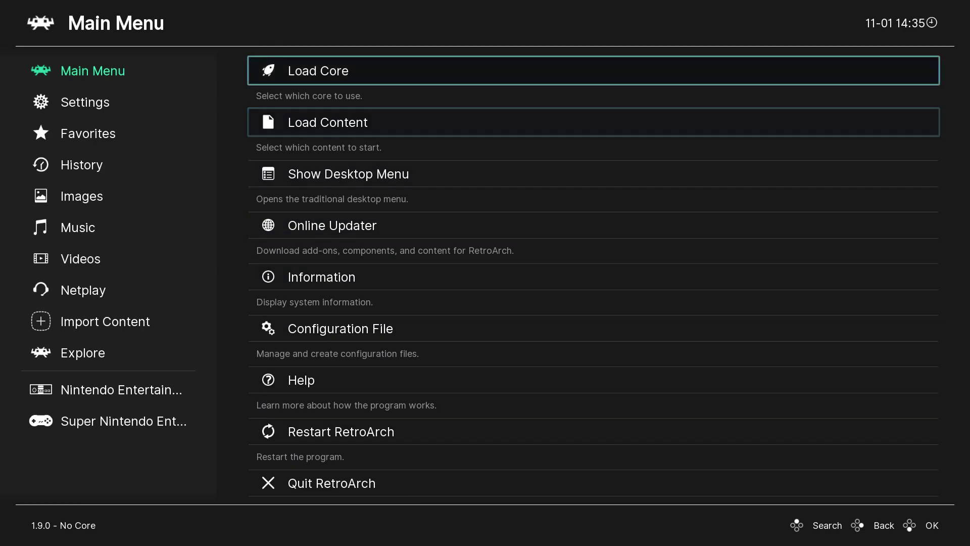
key("Left")
key("Down")
key("Right")
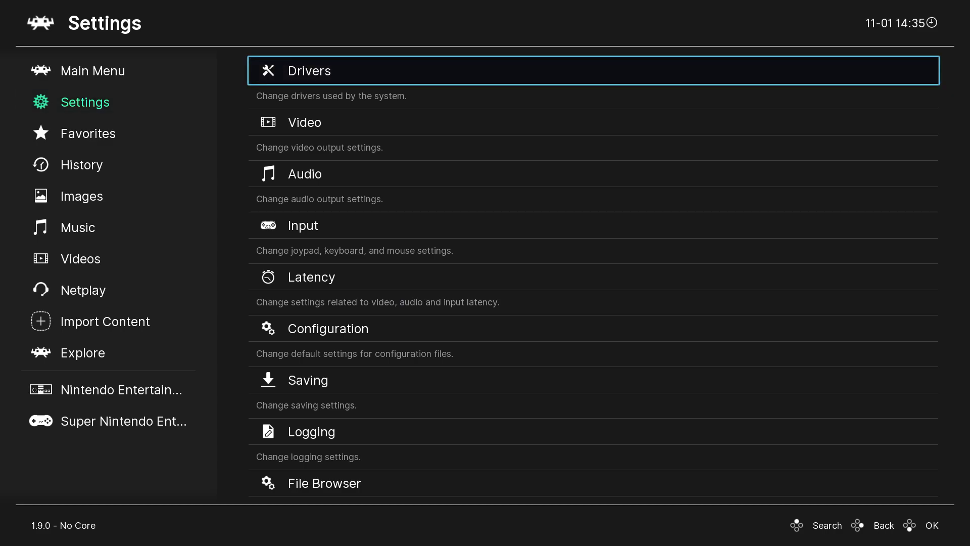
key("Up")
key("Up")
Browse for the Video Shader directory from the C: drive through Users to the Desktop
key("Up")
key("Up")
key("Down")
key("Down")
key("Down")
key("Down")
key("Up")
key("Return")
key("Down")
key("Down")
key("Up")
key("Up")
key("Up")
key("Up")
key("Up")
key("Up")
key("Up")
key("Up")
key("Up")
key("Up")
key("Up")
key("Up")
key("Up")
key("Up")
key("Up")
key("Up")
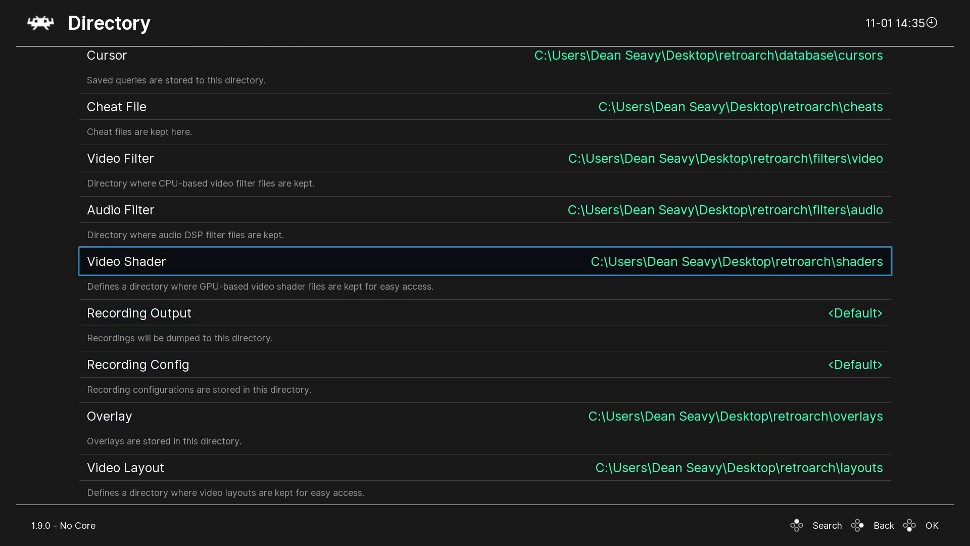
key("Return")
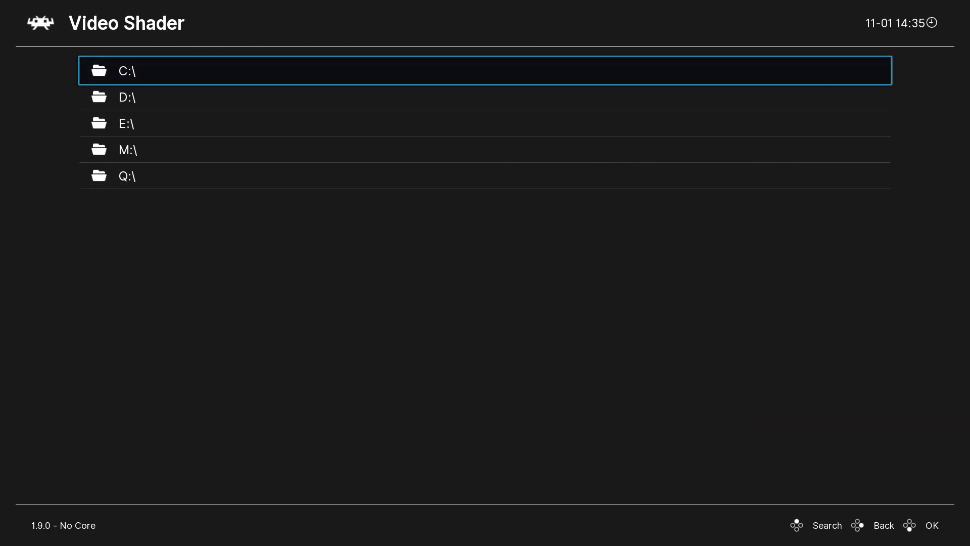
key("Return")
key("Down")
key("Down")
key("Down")
key("Down")
key("Down")
key("Down")
key("Down")
key("Down")
key("Down")
key("Down")
key("Down")
key("Down")
key("Down")
key("Down")
key("Down")
key("Down")
key("Down")
key("Down")
key("Down")
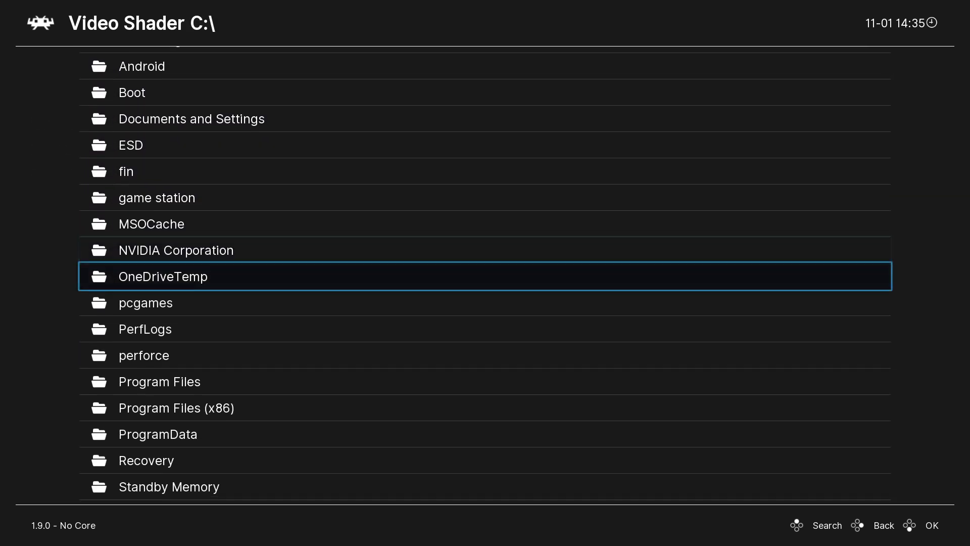
key("Down")
key("Down")
key("Down")
key("Down")
key("Down")
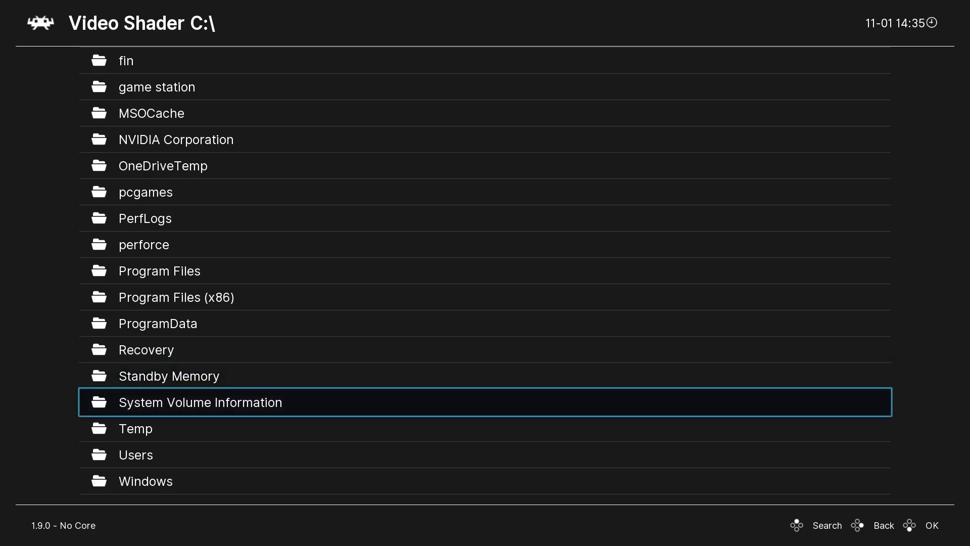
key("Return")
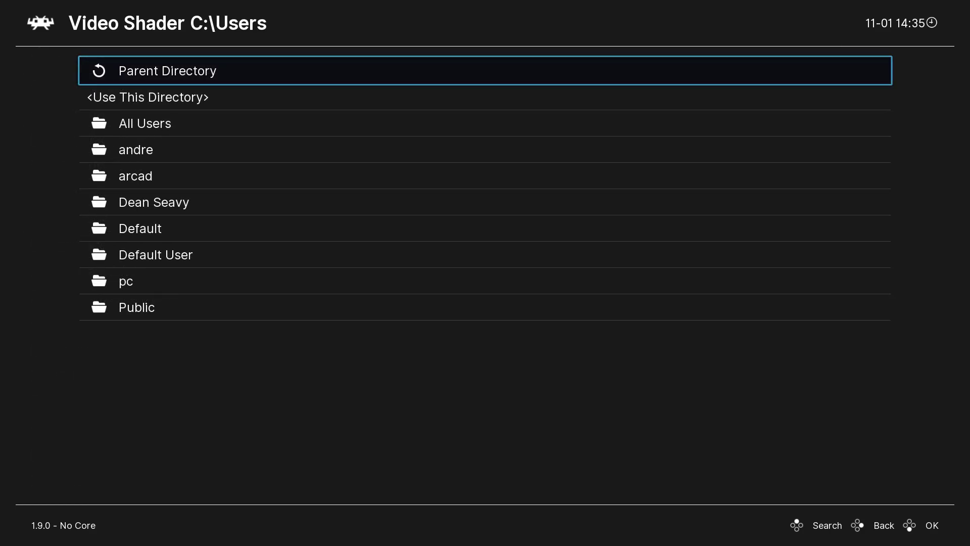
key("Down")
key("Down")
key("Down")
key("Down")
key("Return")
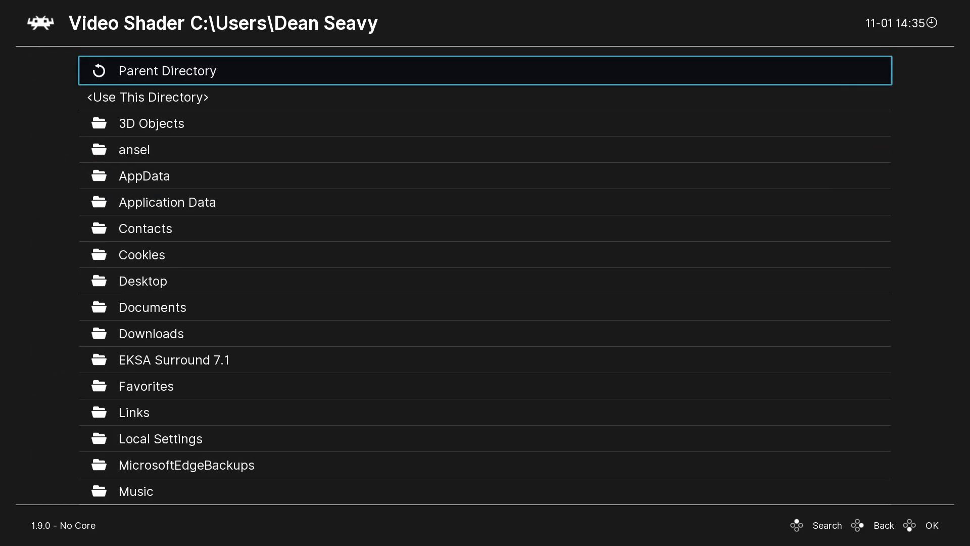
key("Down")
key("Down")
key("Down")
key("Down")
key("Down")
key("Down")
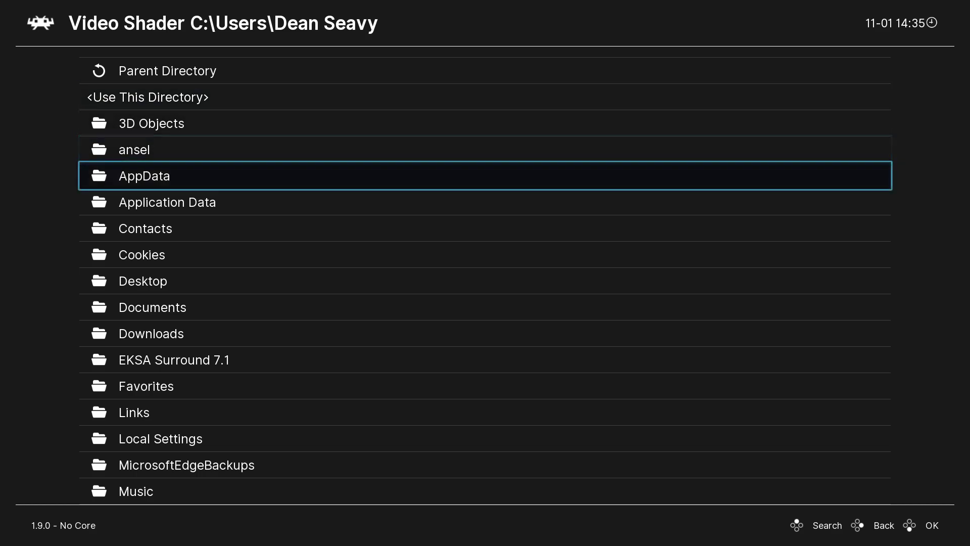
key("Down")
key("Return")
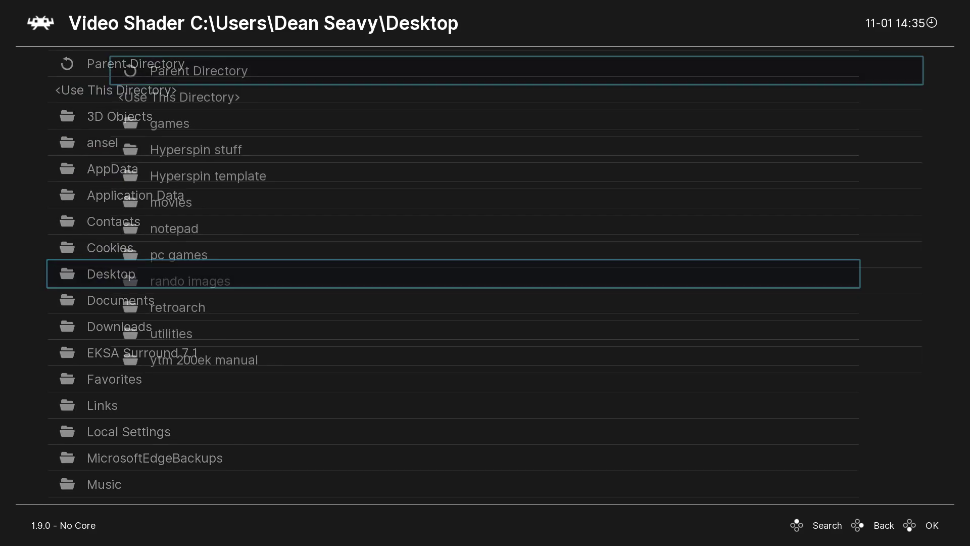
key("Down")
key("Down")
key("Down")
key("Down")
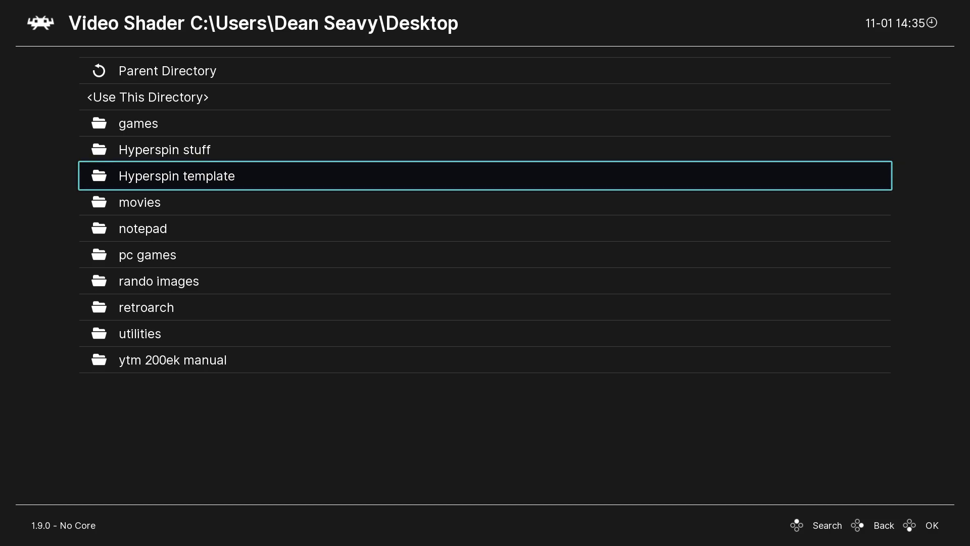
Open retroarch\shaders\shaders_glsl\crt and set it as the Video Shader directory
key("Down")
key("Down")
key("Down")
key("Down")
key("Down")
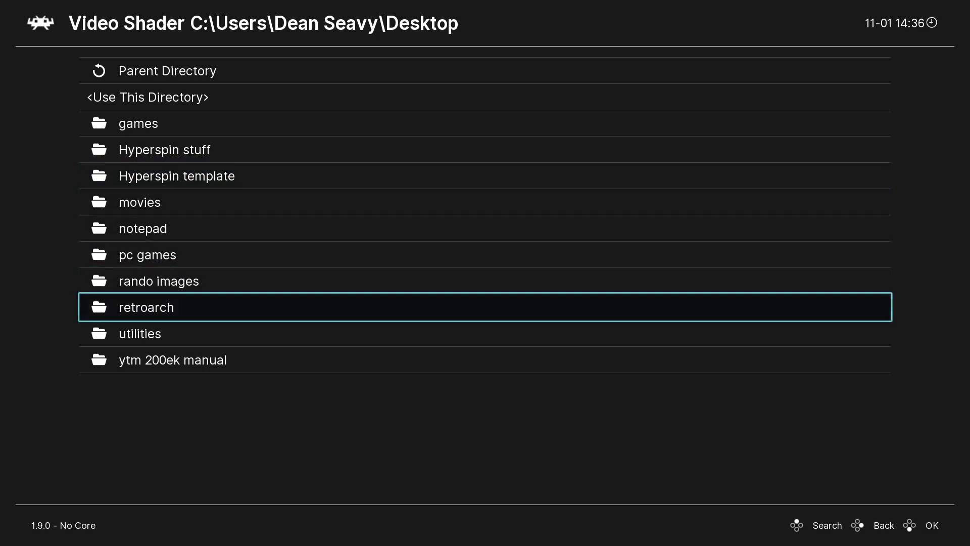
key("Return")
key("Down")
key("Down")
key("Down")
key("Down")
key("Down")
key("Down")
key("Down")
key("Down")
key("Down")
key("Down")
key("Down")
key("Down")
key("Down")
key("Down")
key("Down")
key("Down")
key("Down")
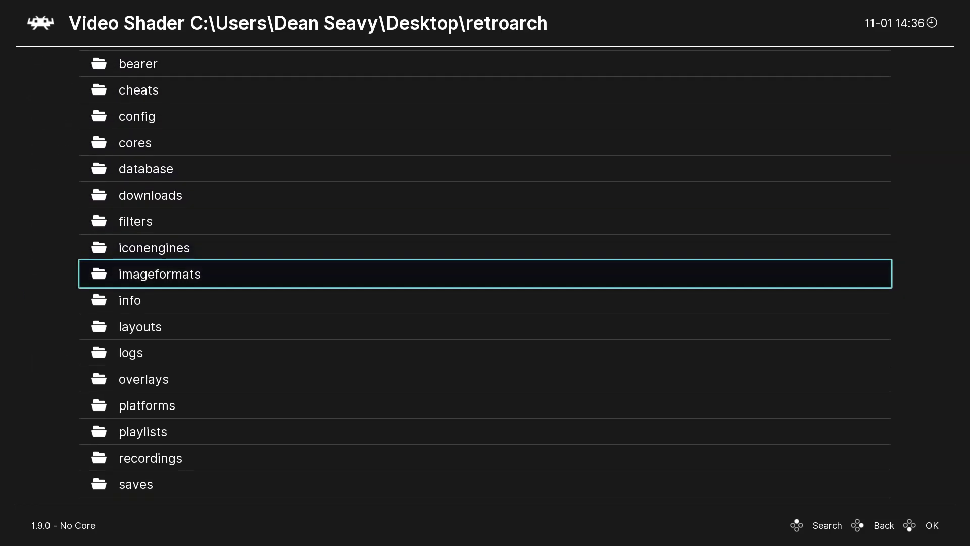
key("Down")
key("Down")
key("Down")
key("Down")
key("Down")
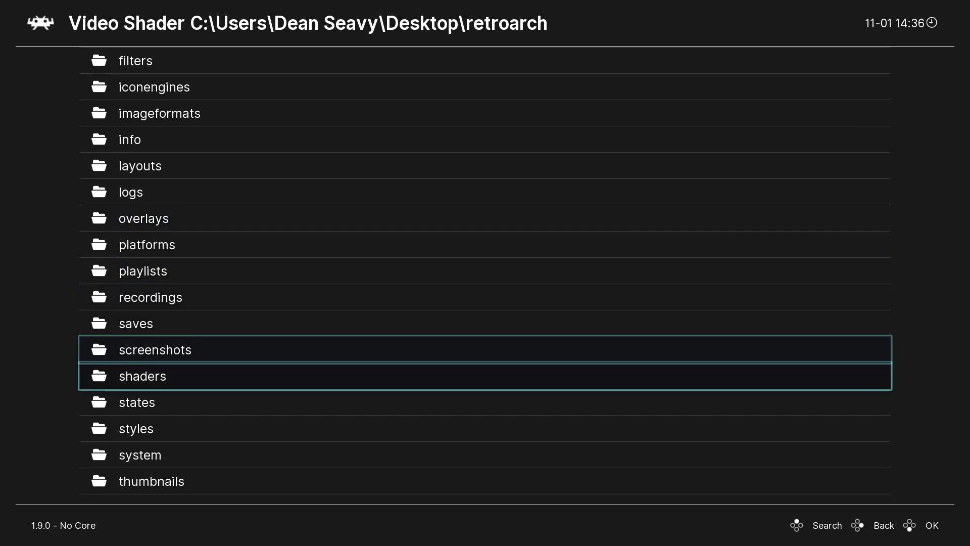
key("Return")
key("Down")
key("Down")
key("Down")
key("Up")
key("Down")
key("Return")
key("Down")
key("Down")
key("Down")
key("Down")
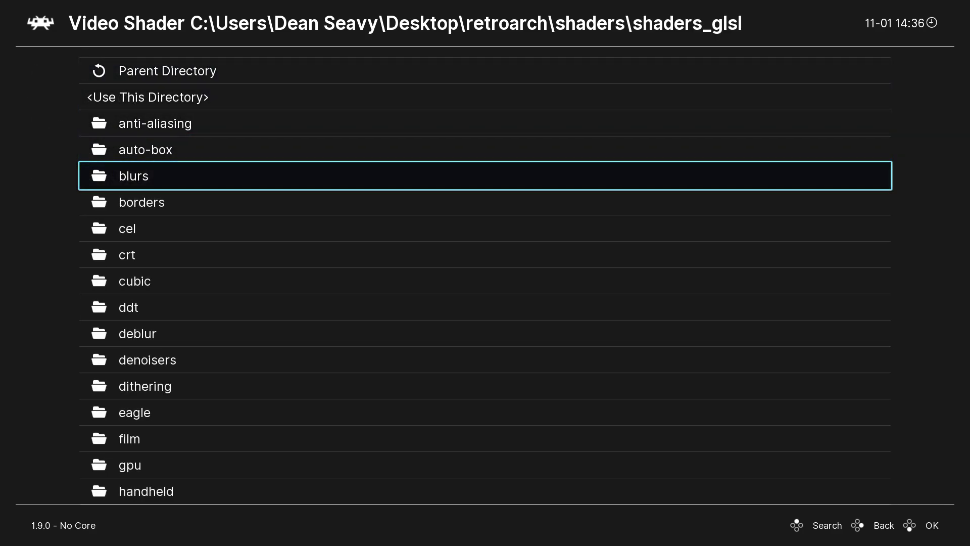
key("Down")
key("Down")
key("Down")
key("Down")
key("Down")
key("Down")
key("Down")
key("Down")
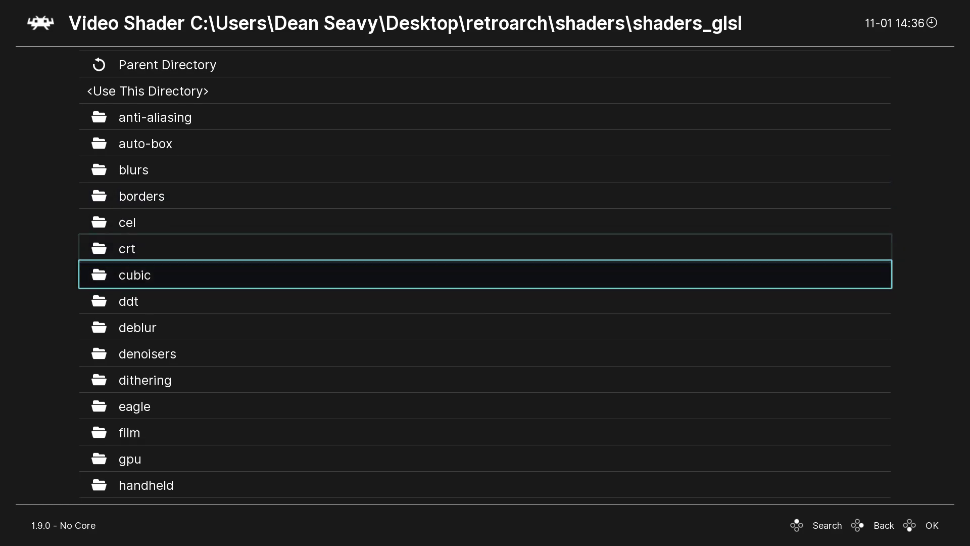
key("Down")
key("Down")
key("Down")
key("Down")
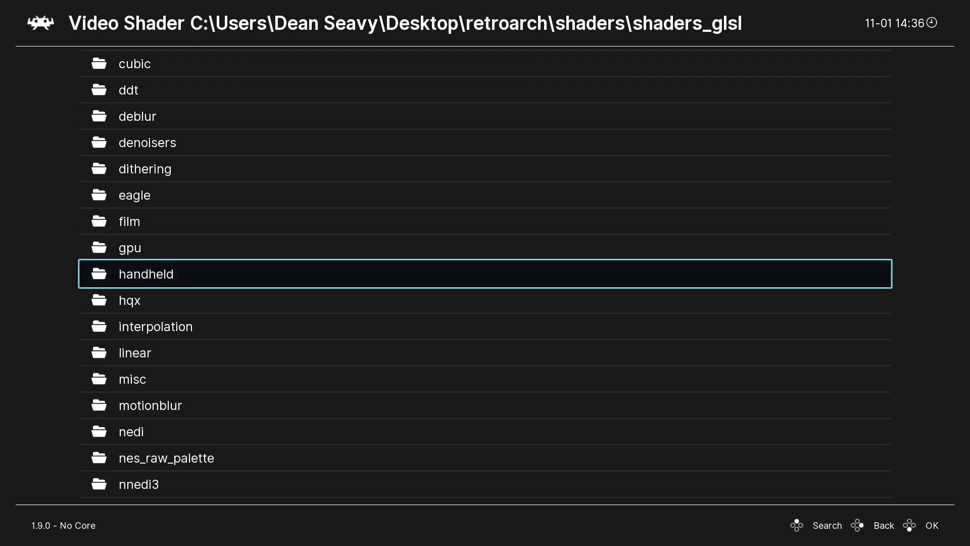
key("Down")
key("Down")
key("Down")
key("Down")
key("Down")
key("Down")
key("Down")
key("Down")
key("Down")
key("Down")
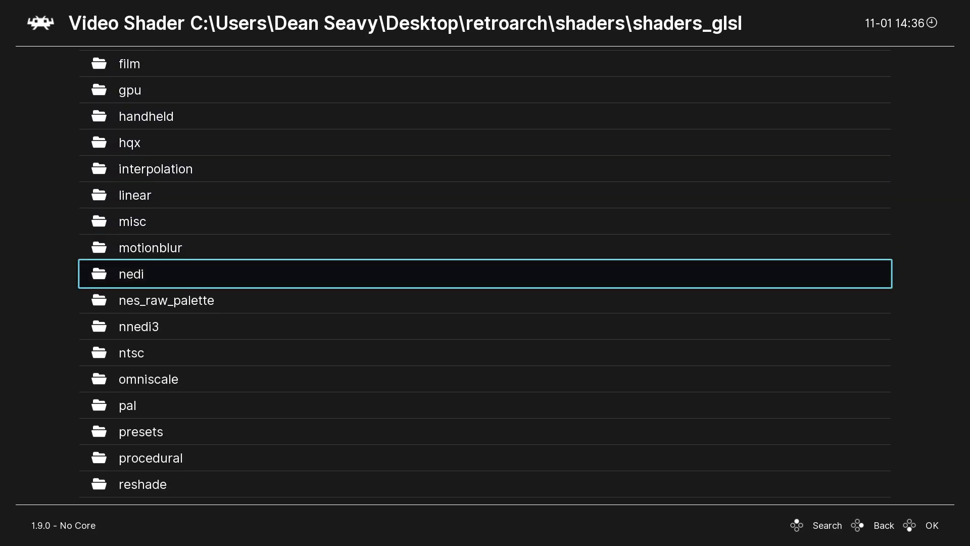
key("Up")
key("Up")
key("Up")
key("Up")
key("Up")
key("Up")
key("Up")
key("Up")
key("Up")
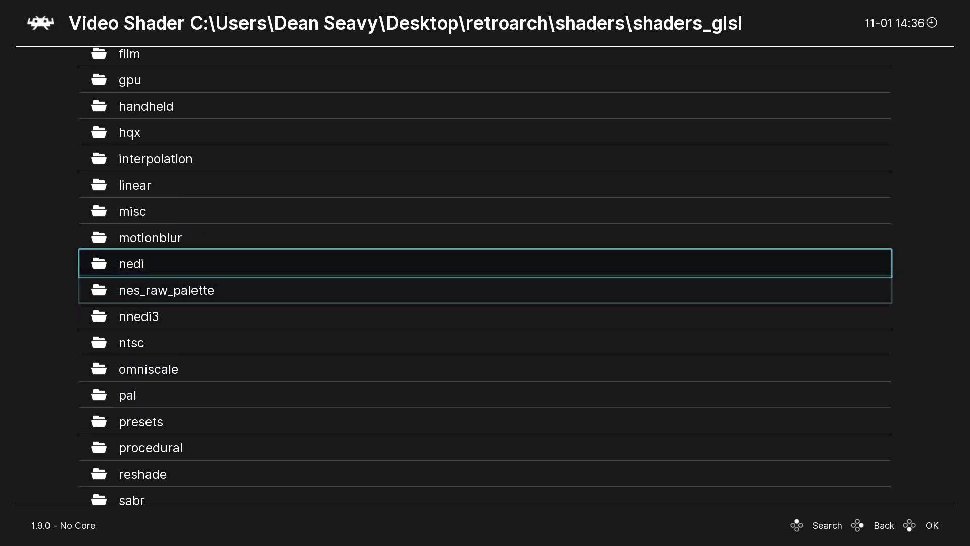
key("Up")
key("Up")
key("Up")
key("Up")
key("Up")
key("Up")
key("Up")
key("Up")
key("Up")
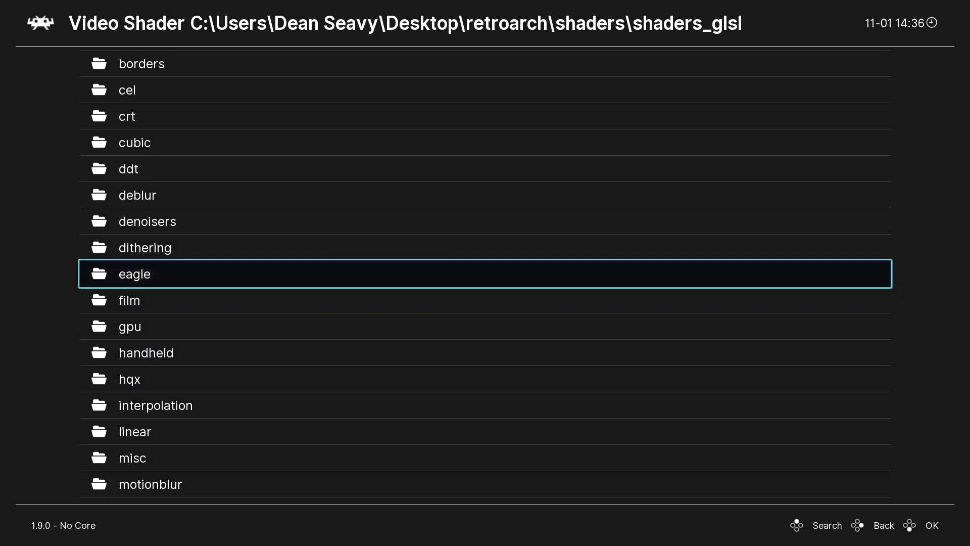
key("Up")
key("Return")
key("Down")
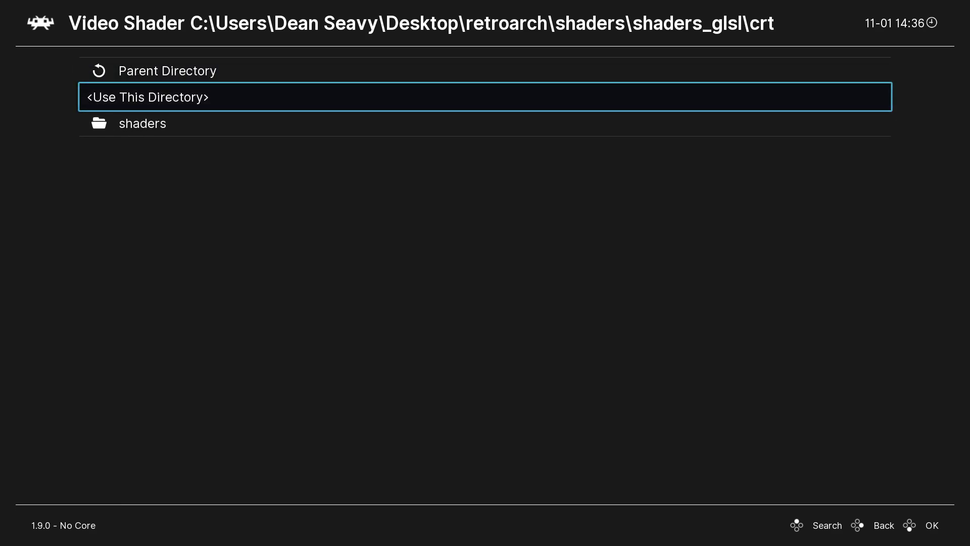
key("Return")
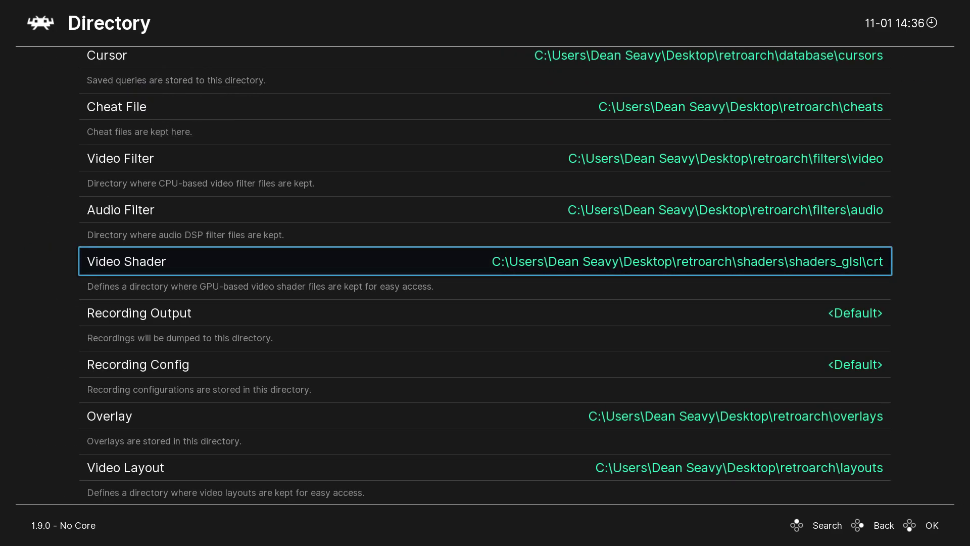
Return to the Nintendo Entertainment System playlist and select 1943
key("BackSpace")
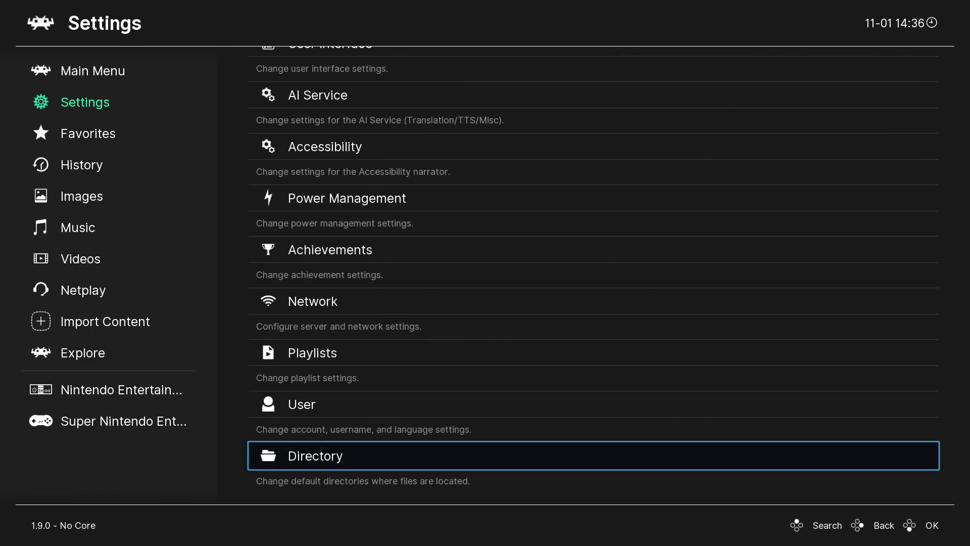
key("BackSpace")
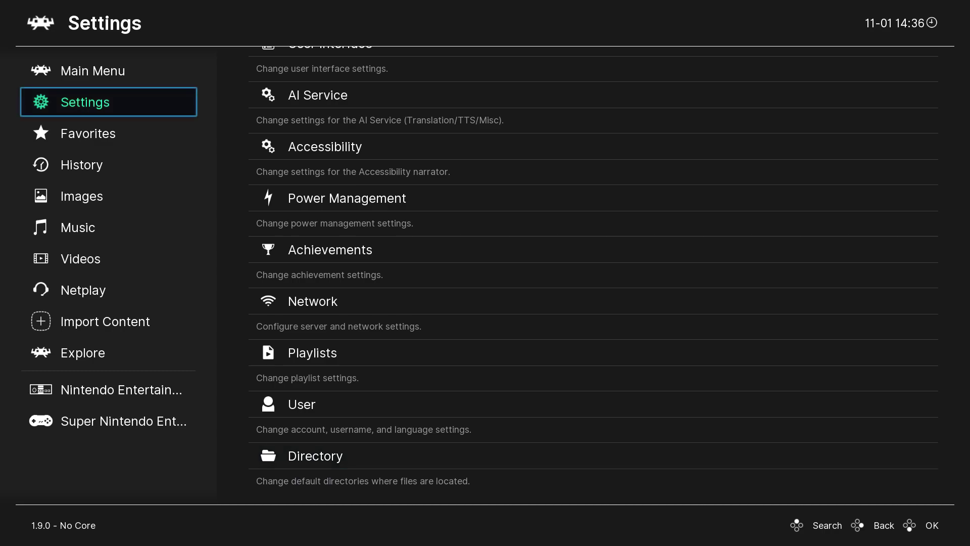
key("Down")
key("Down")
key("Down")
key("Down")
key("Down")
key("Down")
key("Down")
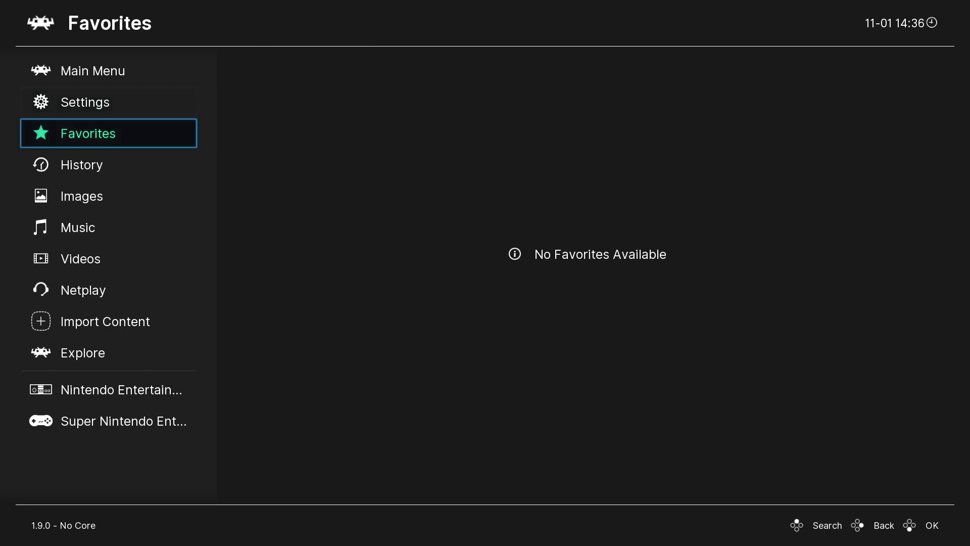
key("Down")
key("Down")
key("Down")
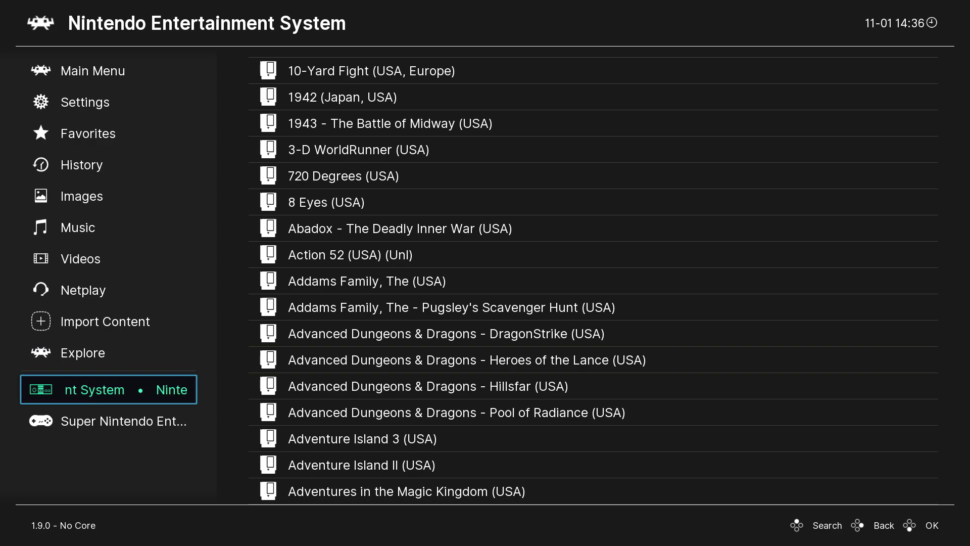
key("Right")
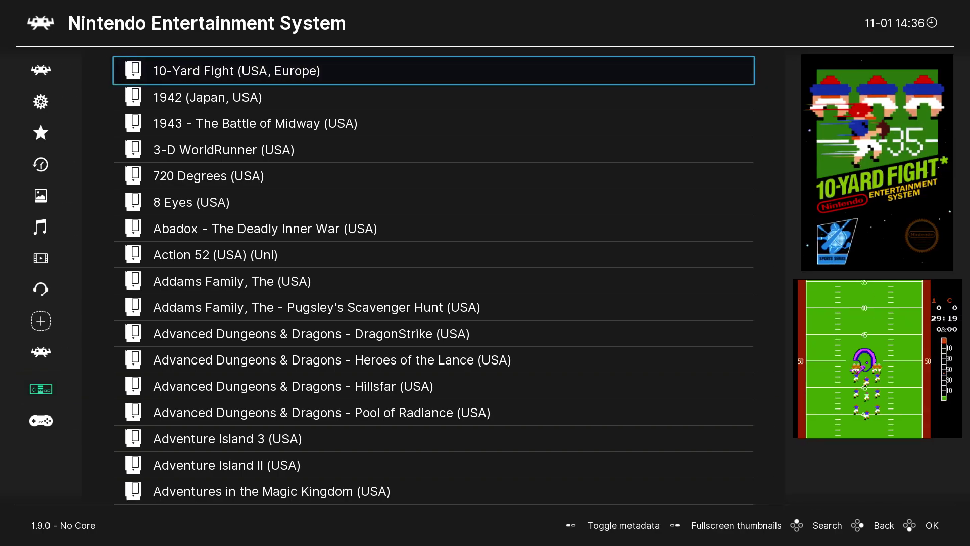
key("Down")
key("Down")
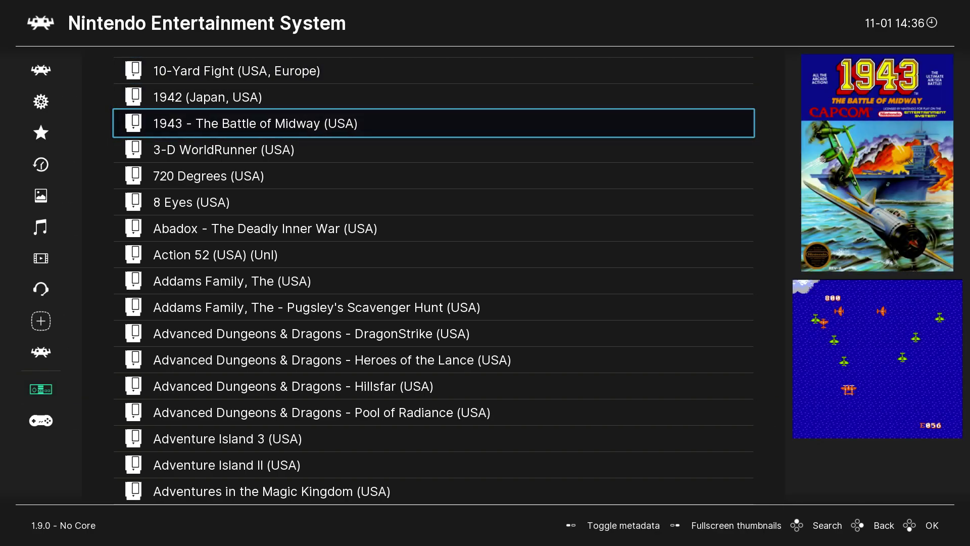
Associate 1943 with the Nestopia UE core and run the game
key("Return")
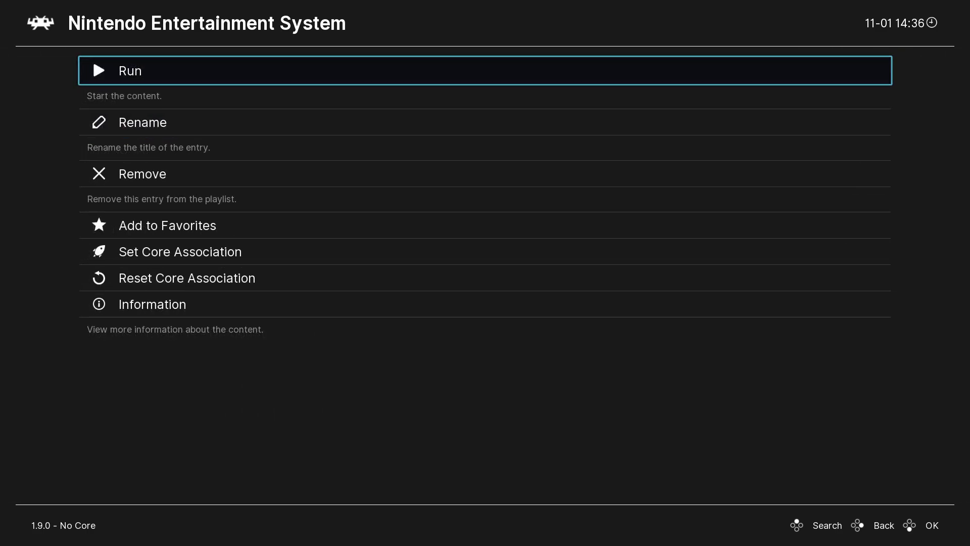
key("Down")
key("Down")
key("Down")
key("Down")
key("Return")
key("Return")
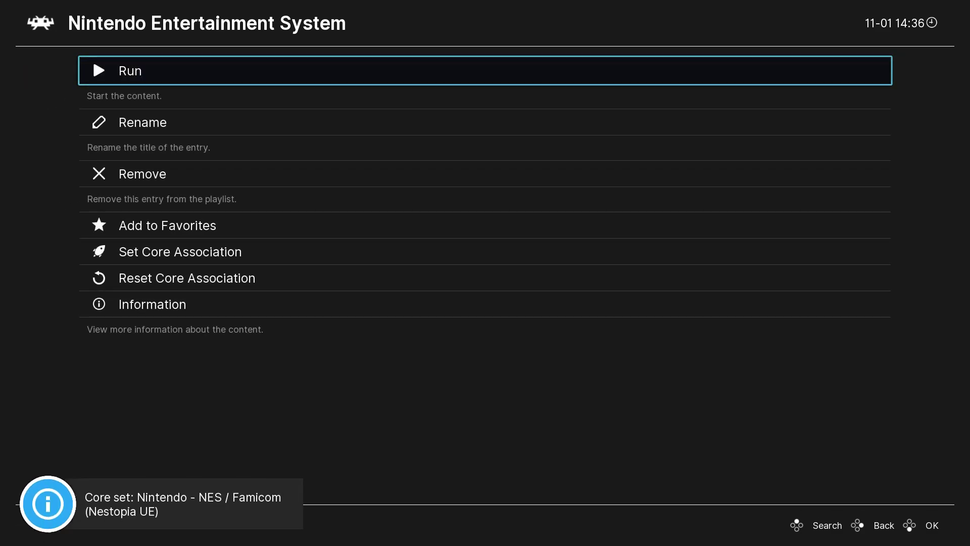
key("alt+Tab")
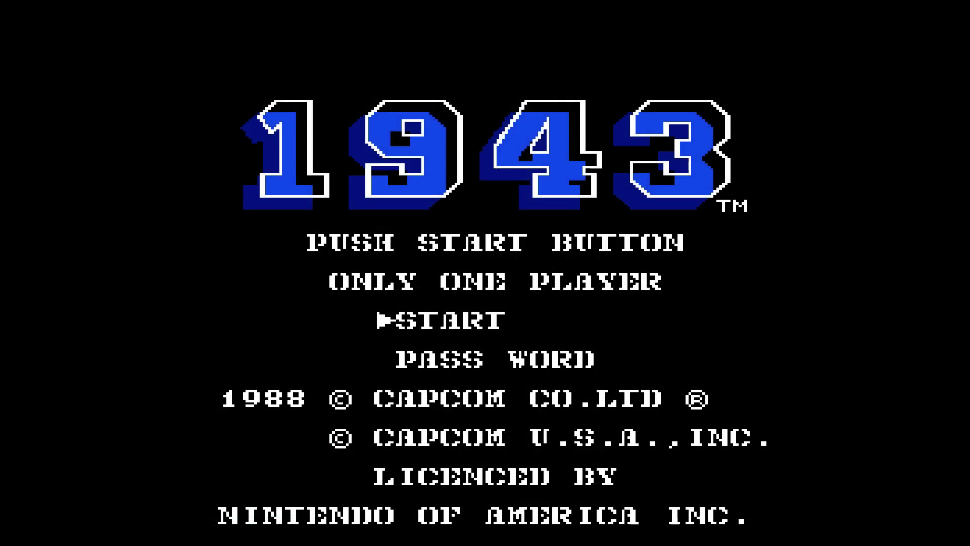
Start 1943 from its title screen, then pause it with F1 to show the Quick Menu
key("Return")
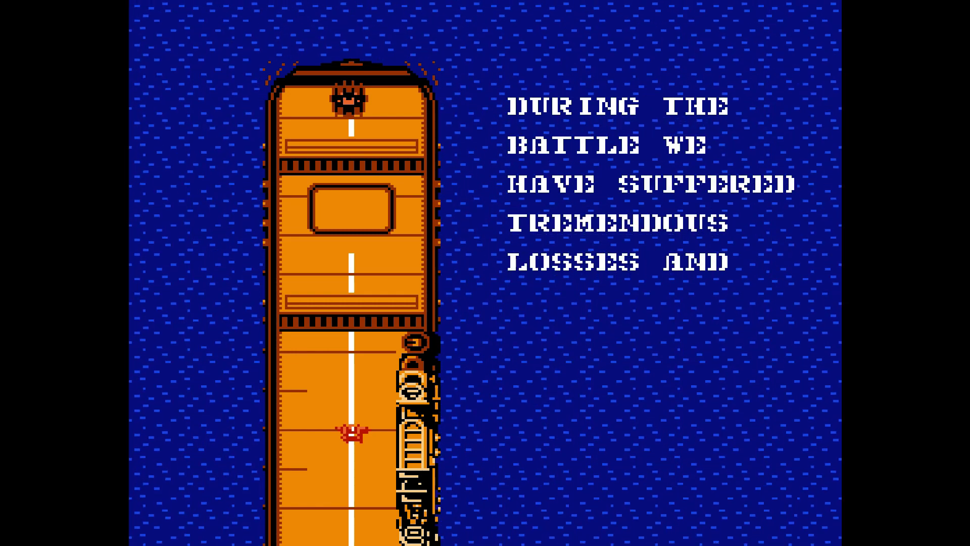
key("F1")
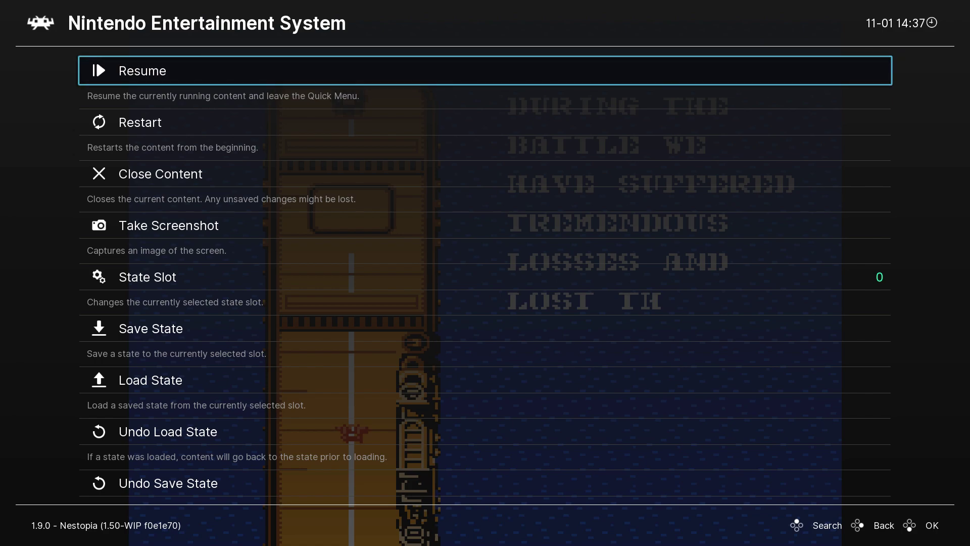
Resume 1943 from the Quick Menu and apply the crt-aperture.glslp shader with the m hotkey
key("Down")
key("Down")
key("Down")
key("Down")
key("Down")
key("Down")
key("Down")
key("Down")
key("Down")
key("Down")
key("Down")
key("Down")
key("Down")
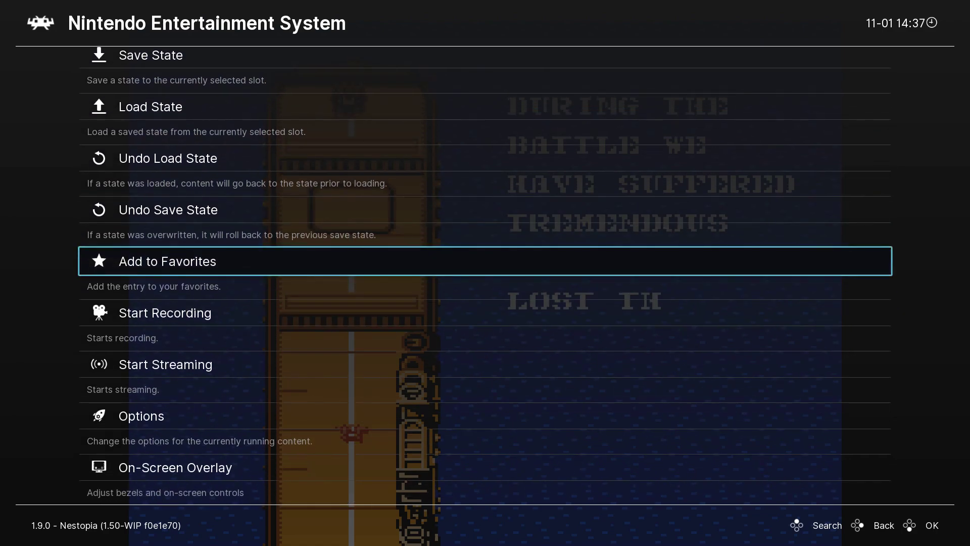
key("Down")
key("Down")
key("Down")
key("Down")
key("Down")
key("Down")
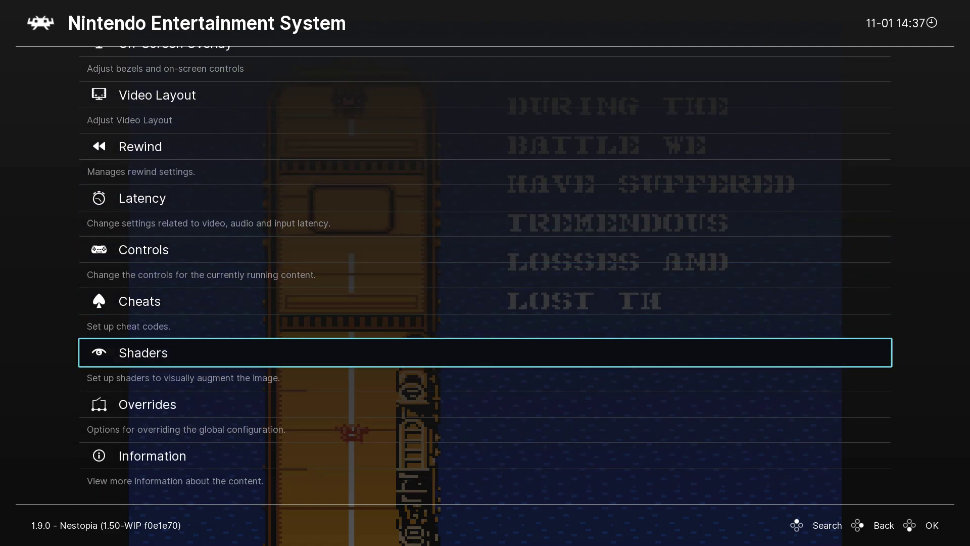
key("Up")
key("Up")
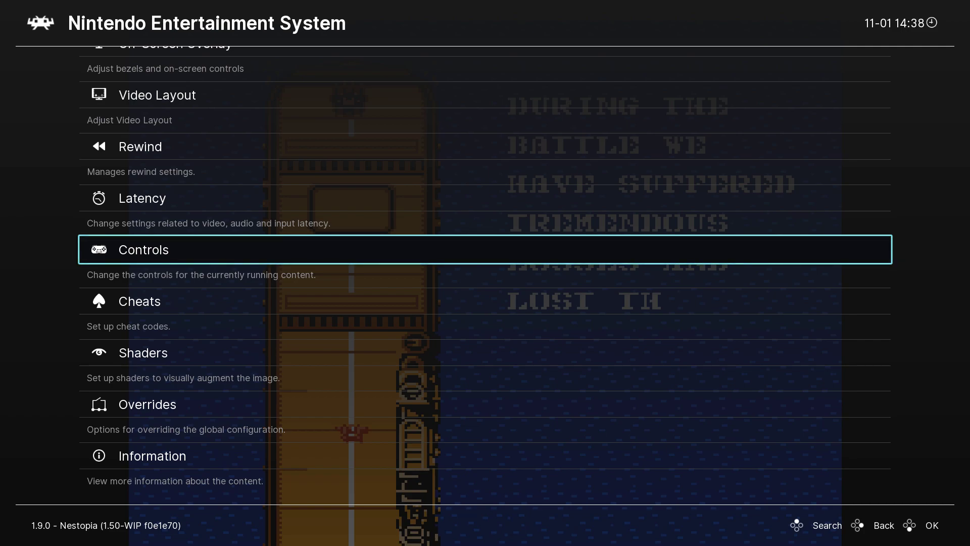
key("Up")
key("Up")
key("Up")
key("Up")
key("Up")
key("Up")
key("Up")
key("Up")
key("Up")
key("Up")
key("Up")
key("Up")
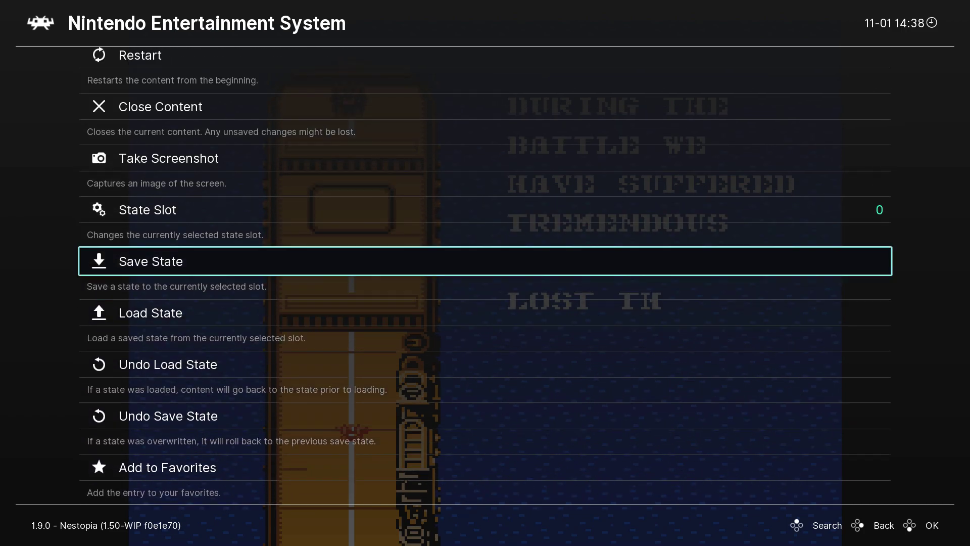
key("Up")
key("Up")
key("Up")
key("Up")
key("Up")
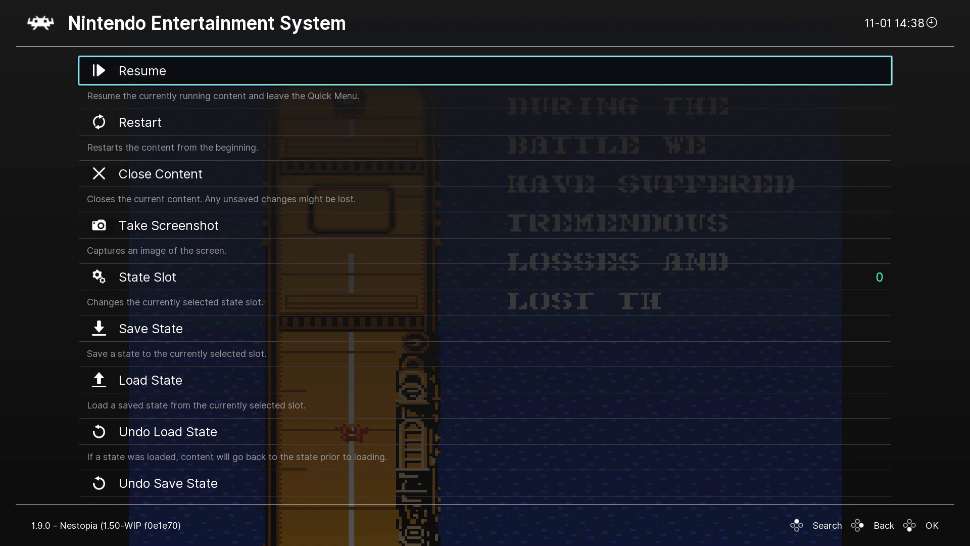
key("Return")
key("m")
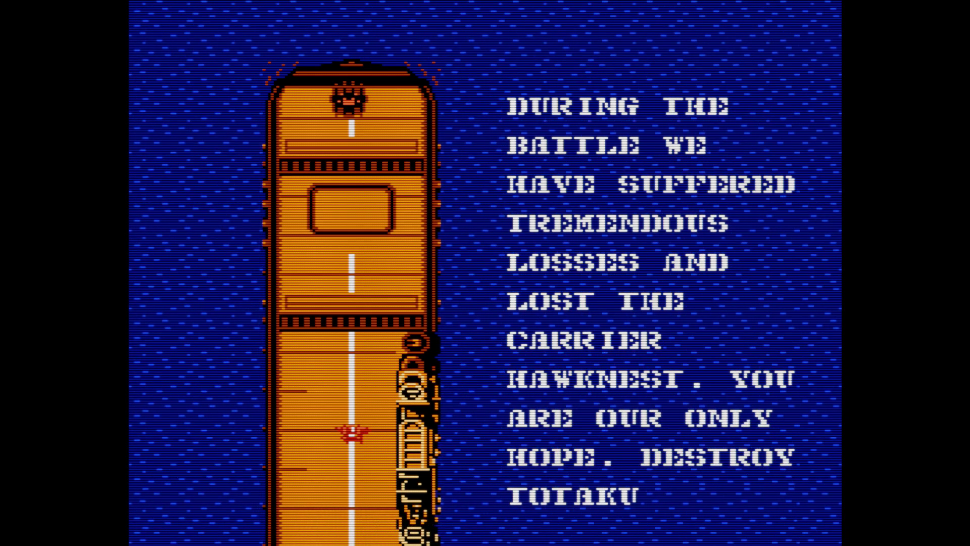
Cycle through crt-caligari, crt-cgwg-fast, crt-geom and crt-easymode, settle on crt-guest-dr-venom-fast, then pause with F1
key("m")
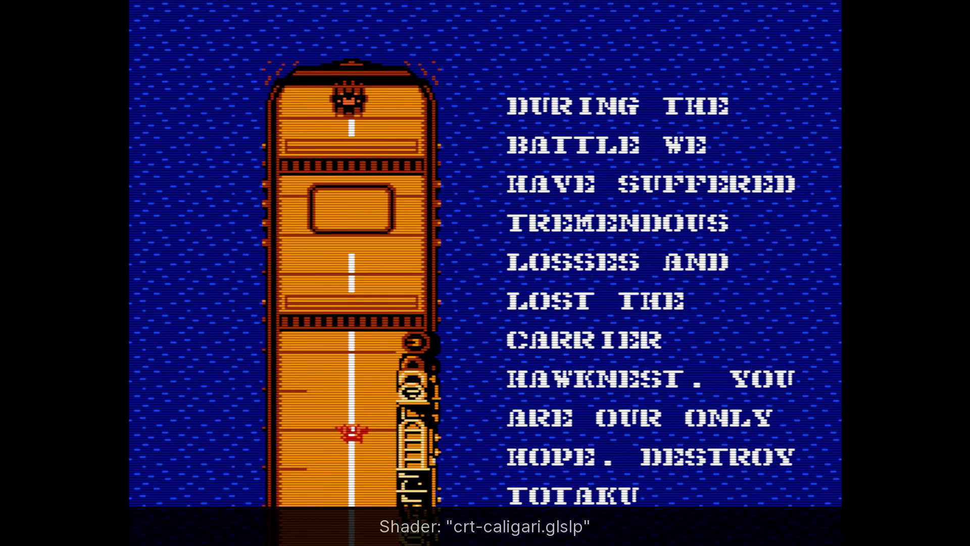
key("m")
key("m")
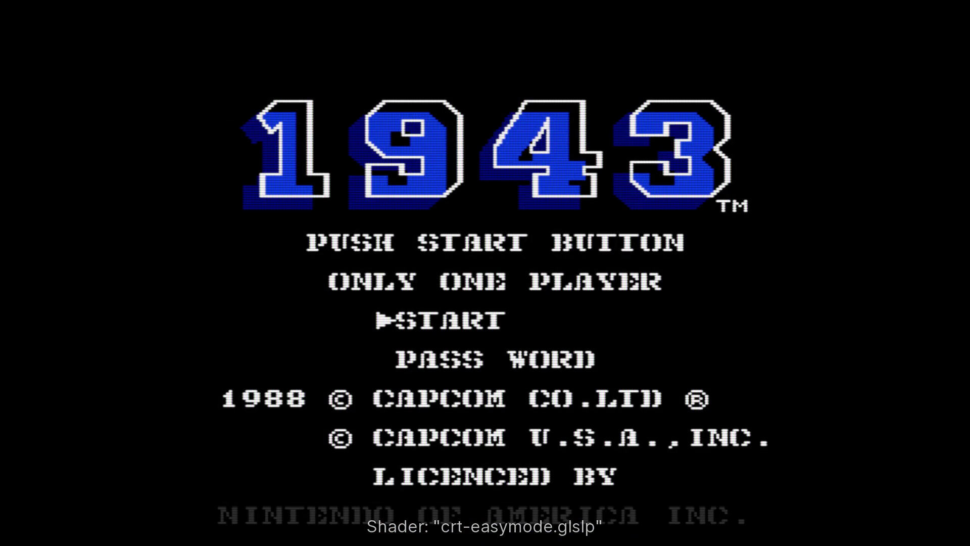
key("Down")
key("m")
key("n")
key("m")
key("Up")
key("Return")
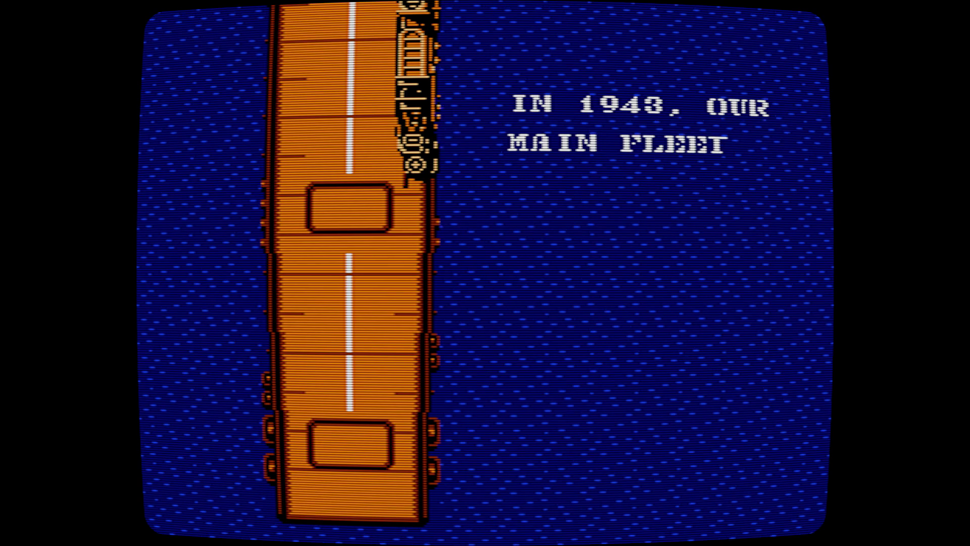
key("m")
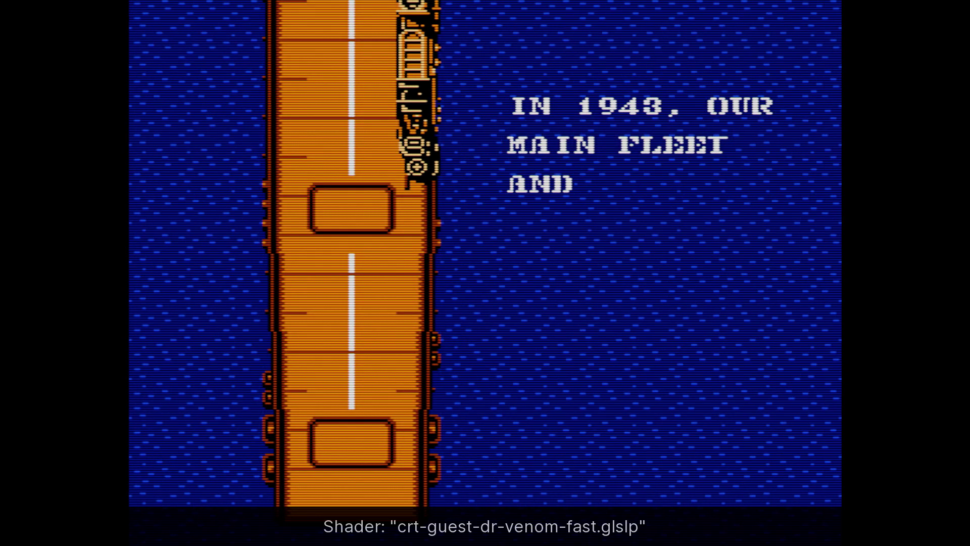
key("F1")
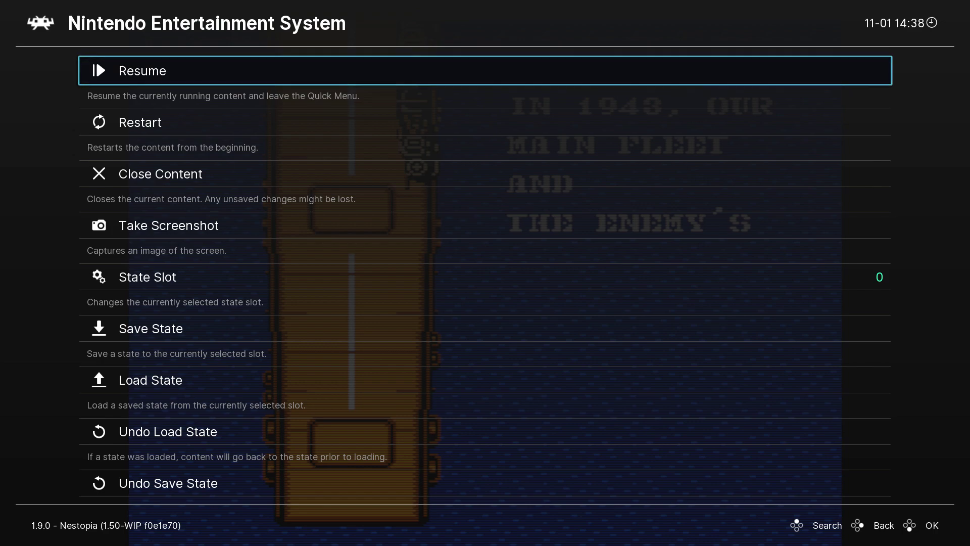
Open the Shaders menu from the Quick Menu and highlight Load Shader Preset
key("Down")
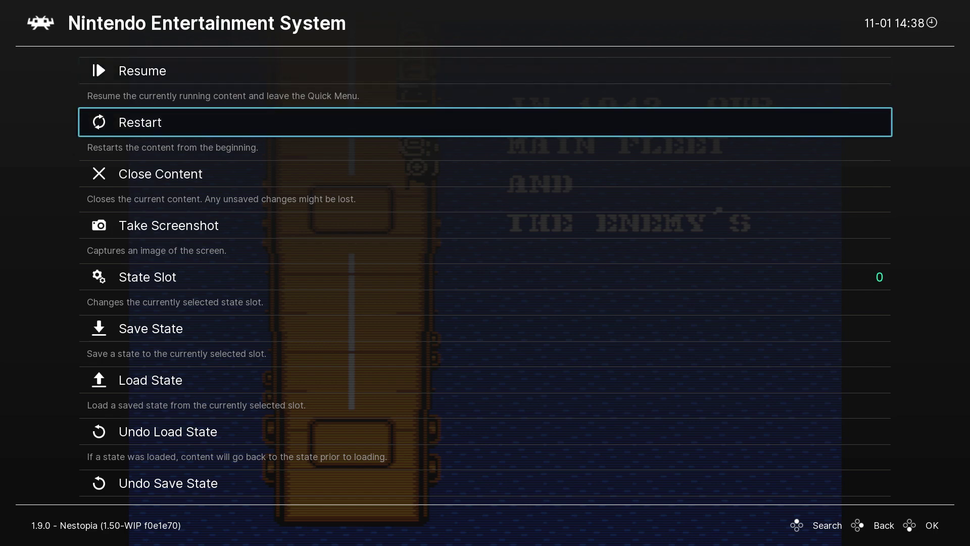
key("Down")
key("Down")
key("Down")
key("Down")
key("Down")
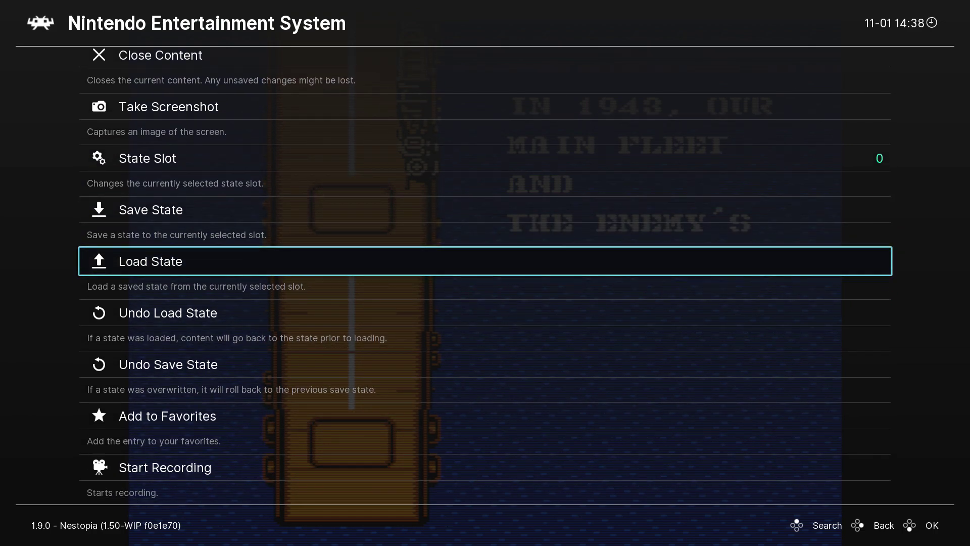
key("Down")
key("Down")
key("Down")
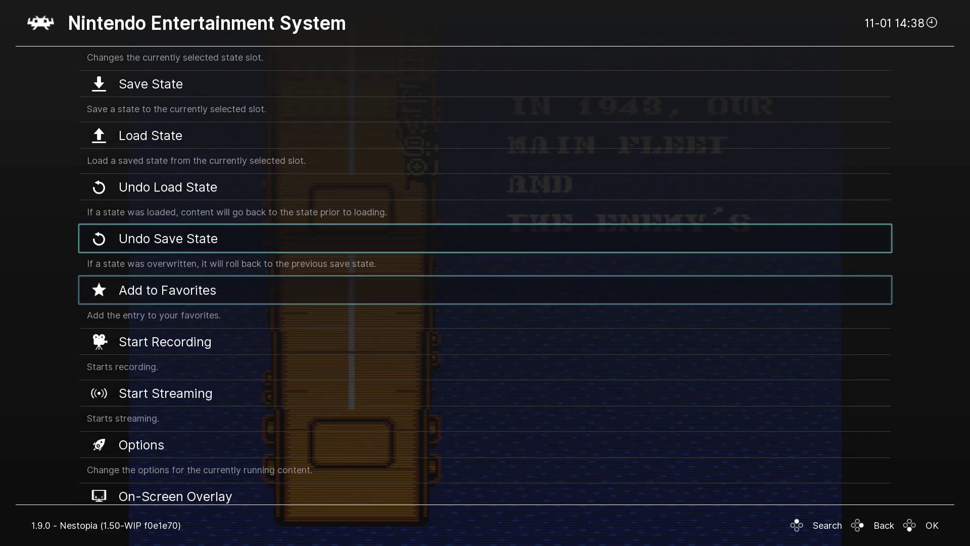
key("Up")
key("Up")
key("Up")
key("Up")
key("Up")
key("Down")
key("Down")
key("Down")
key("Down")
key("Down")
key("Down")
key("Down")
key("Down")
key("Down")
key("Down")
key("Down")
key("Down")
key("Down")
key("Down")
key("Down")
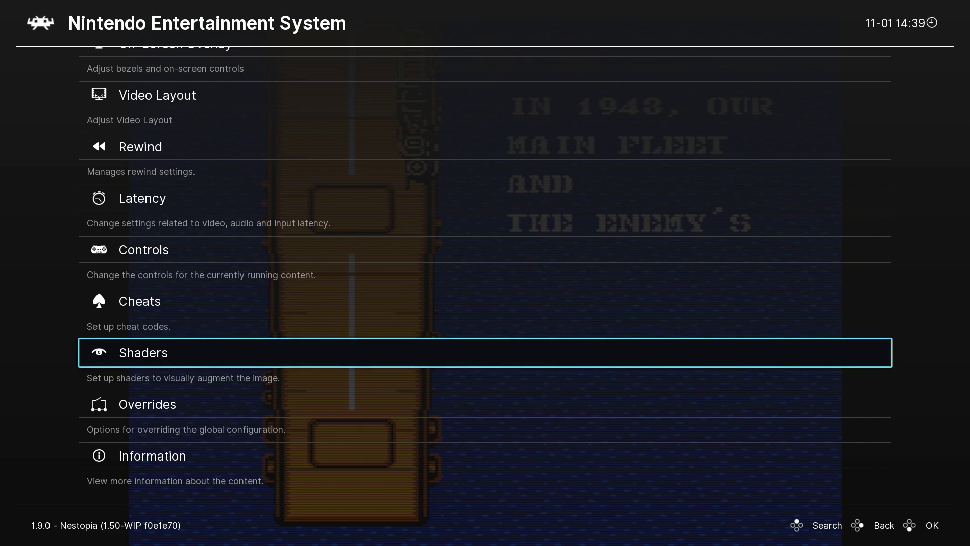
key("Return")
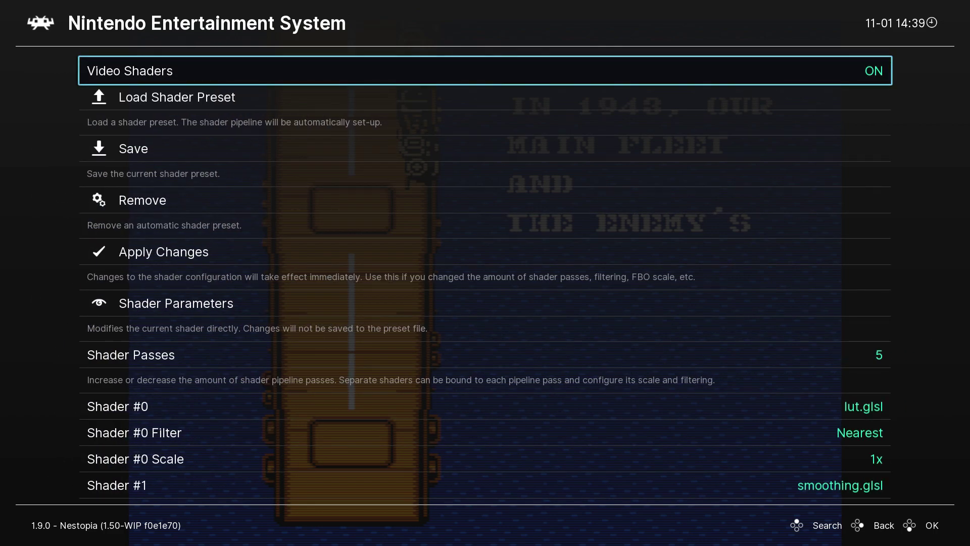
key("Down")
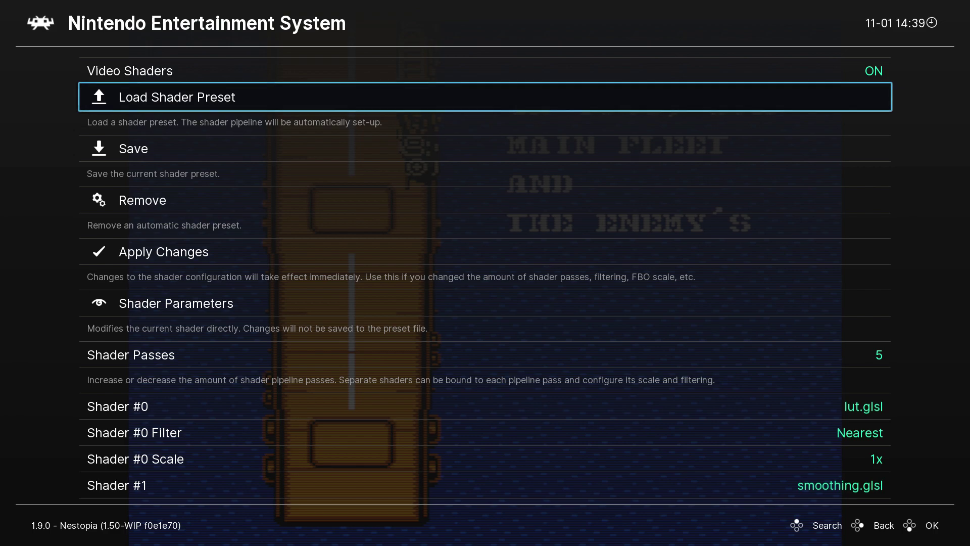
Open the shader preset file list and back up to the shader format folders
key("Return")
key("Down")
key("Down")
key("Down")
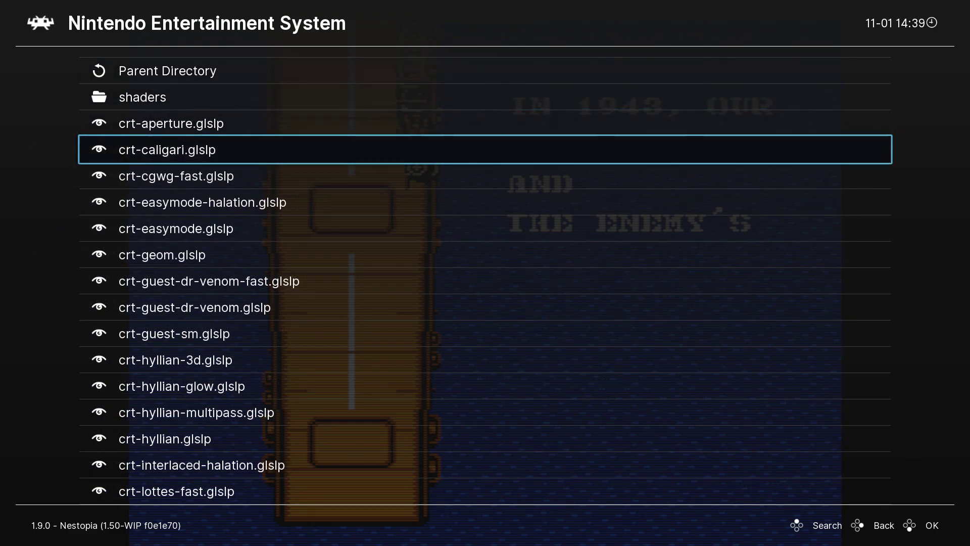
key("Down")
key("Down")
key("Down")
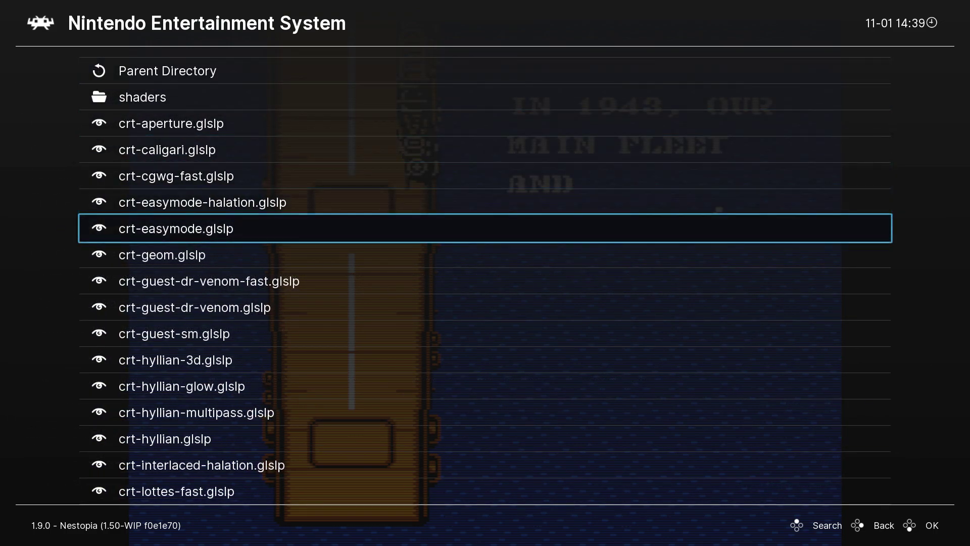
key("Up")
key("Up")
key("Up")
key("Up")
key("Down")
key("Down")
key("Down")
key("Down")
key("Up")
key("Up")
key("Up")
key("Up")
key("Up")
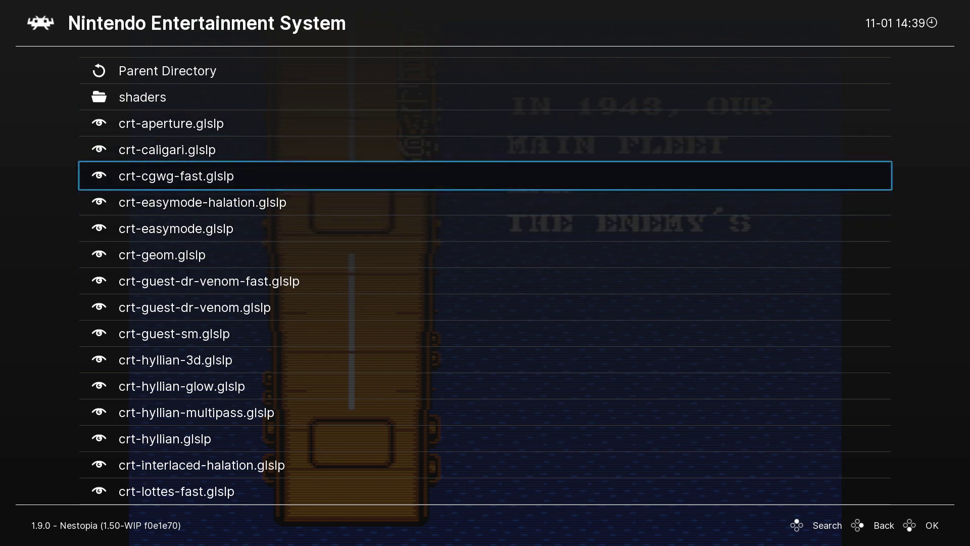
key("Return")
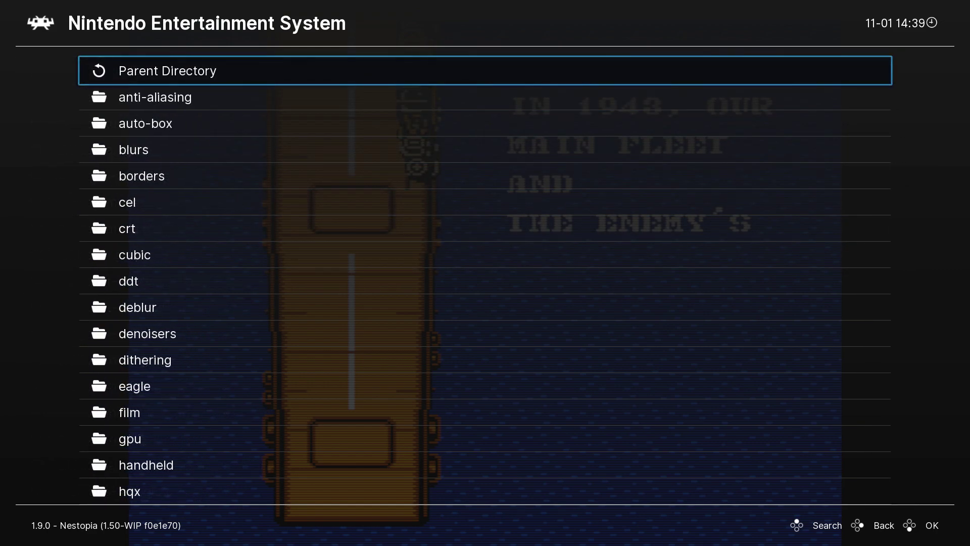
key("Down")
key("Down")
key("Down")
key("Up")
key("Up")
key("Up")
key("Return")
Enter shaders_glsl\crt and load the crt-easymode.glslp preset
key("Down")
key("Down")
key("Down")
key("Up")
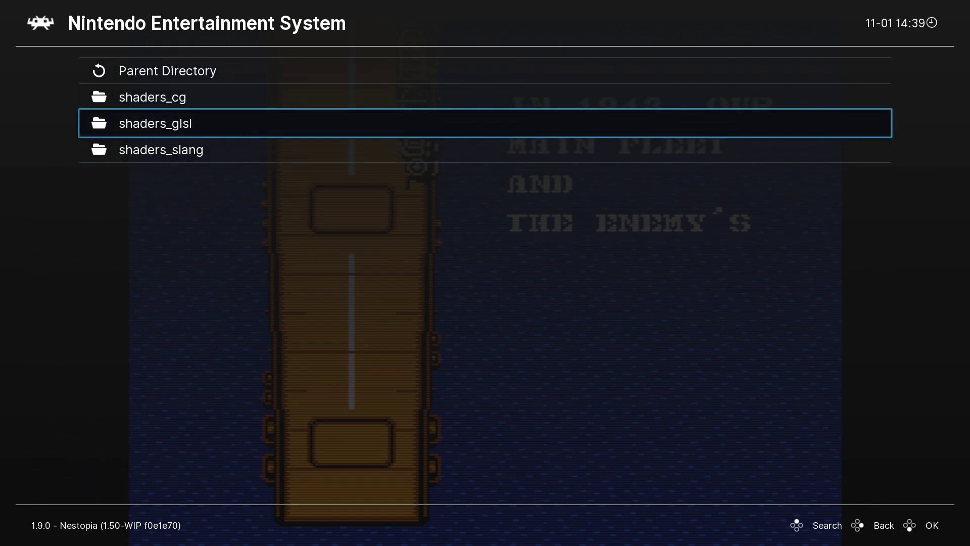
key("Up")
key("Down")
key("Return")
key("Down")
key("Down")
key("Down")
key("Down")
key("Down")
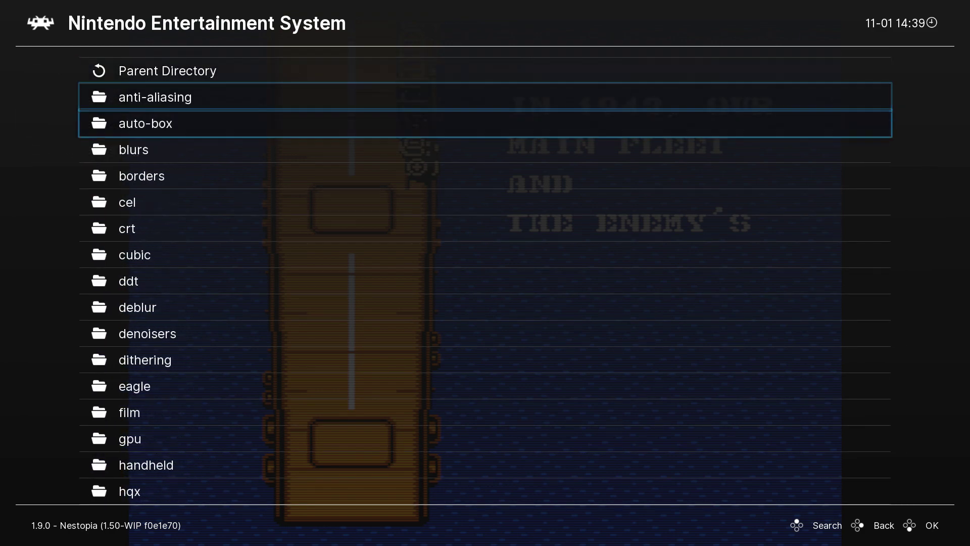
key("Down")
key("Return")
key("Down")
key("Down")
key("Down")
key("Down")
key("Down")
key("Down")
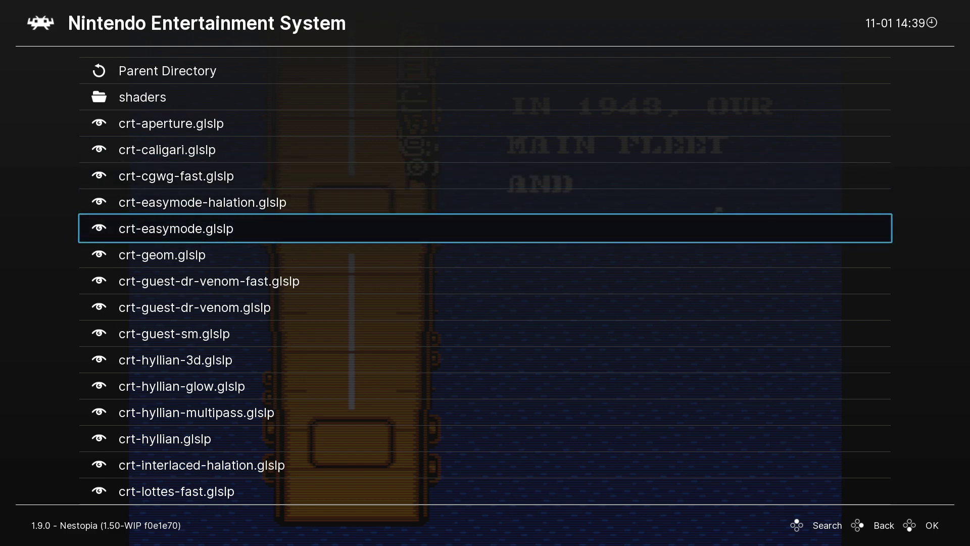
key("Return")
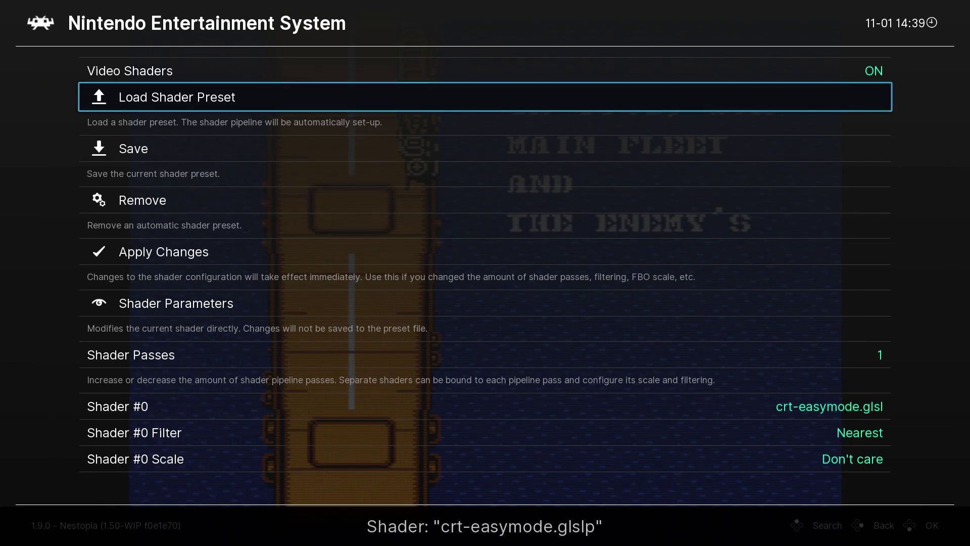
Choose Save > Save Shader Preset As from the Shaders menu
key("Down")
key("Down")
key("Up")
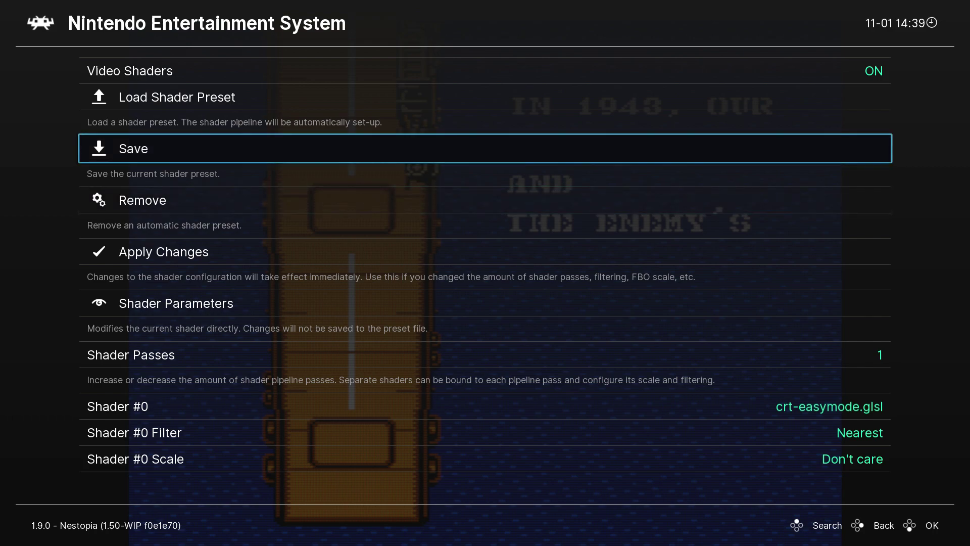
key("Down")
key("Down")
key("Down")
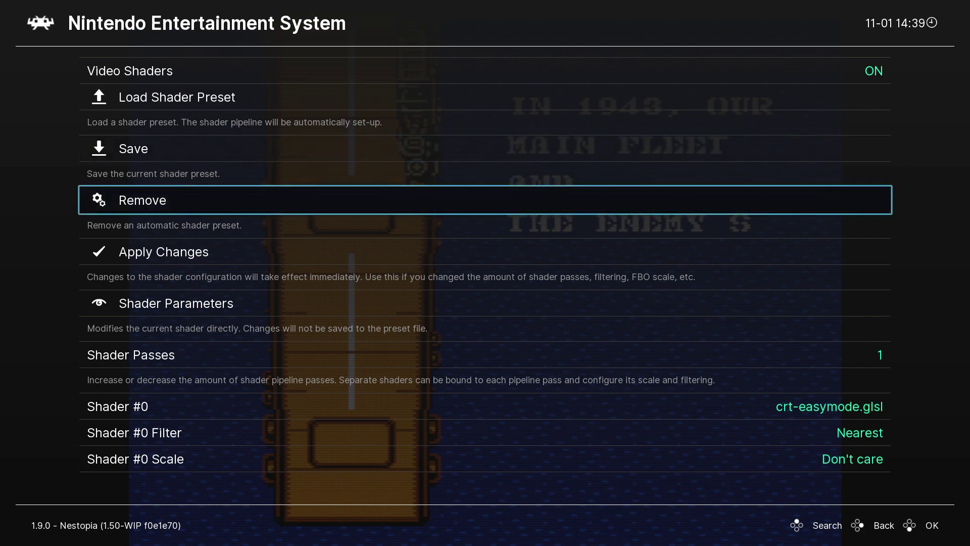
key("Up")
key("Up")
key("Up")
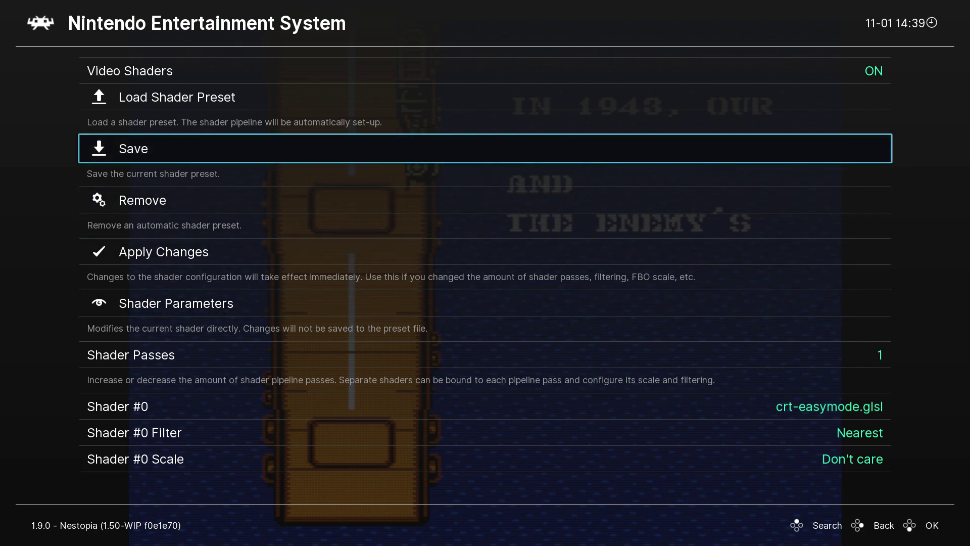
key("Return")
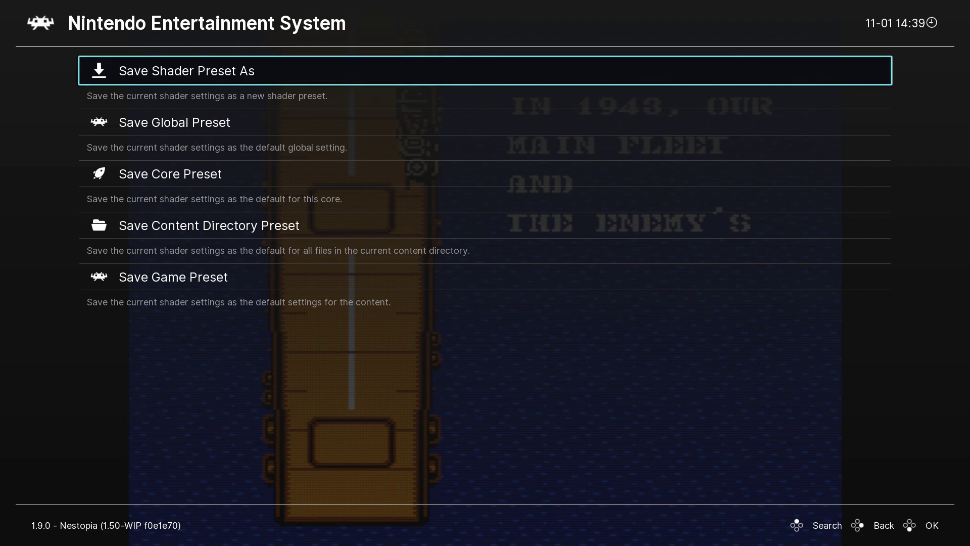
key("Return")
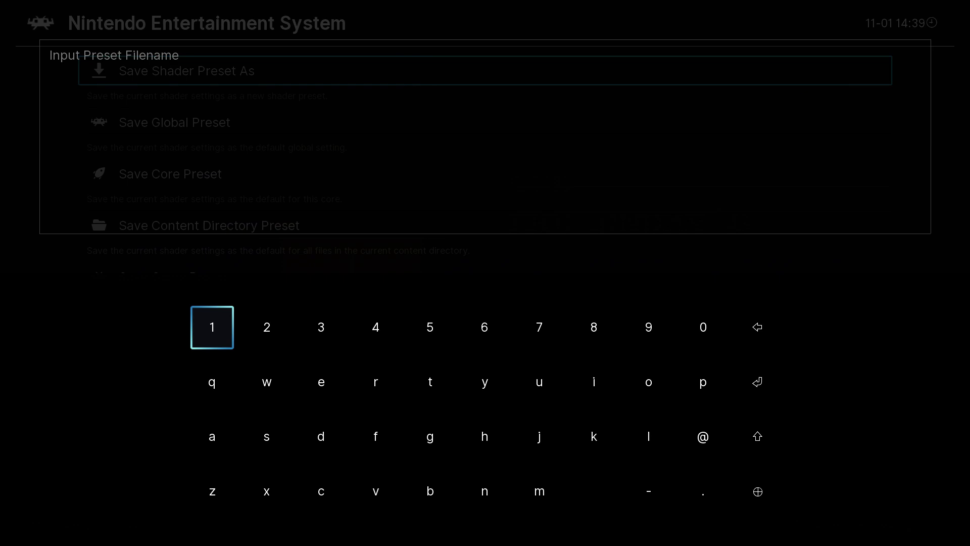
Enter the filename kjjh on the on-screen keyboard and confirm to save kjjh.glslp
key("Left")
key("Down")
key("Down")
key("Down")
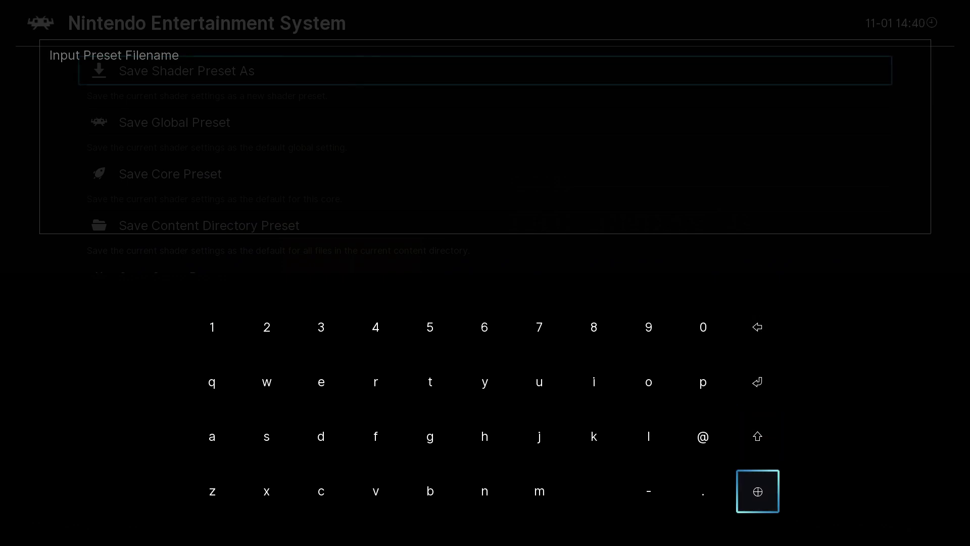
key("Up")
key("Left")
key("Return")
key("Return")
key("Left")
key("Return")
key("Right")
key("Right")
key("Right")
key("Right")
key("Right")
key("Up")
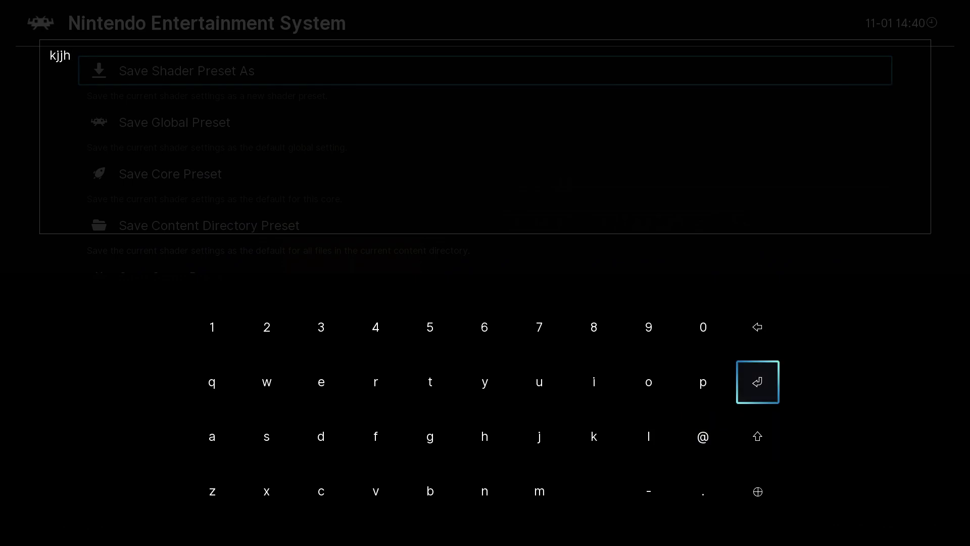
key("Return")
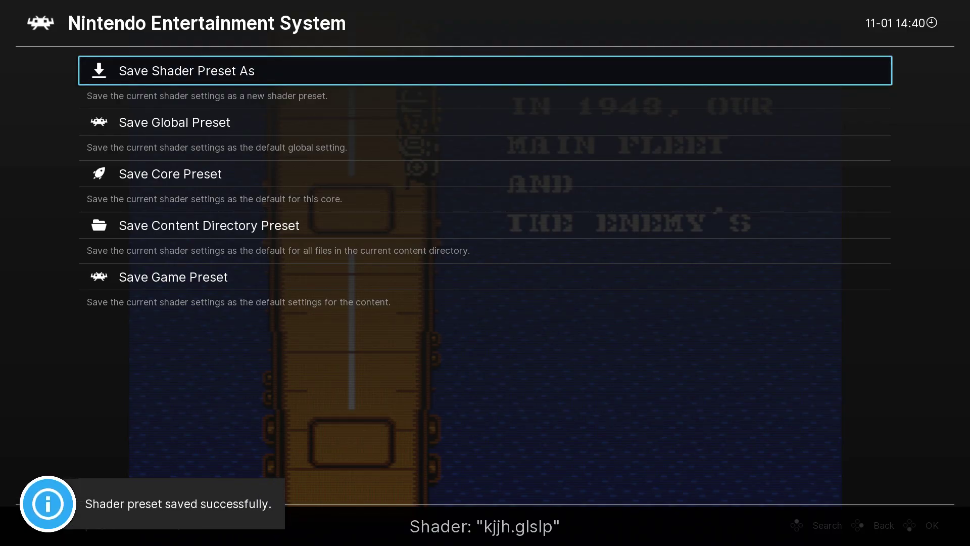
Save the current shader setup as the global preset global.glslp
key("Down")
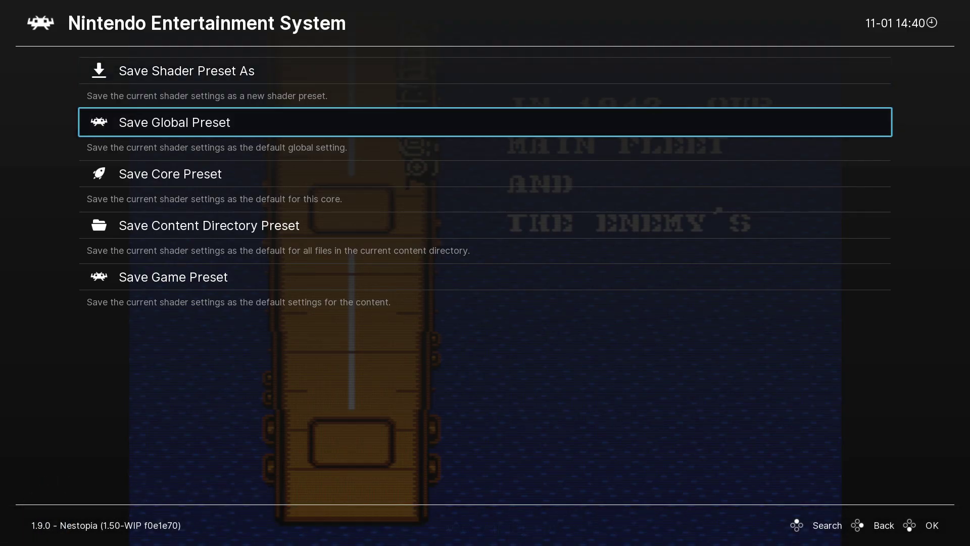
key("Up")
key("Down")
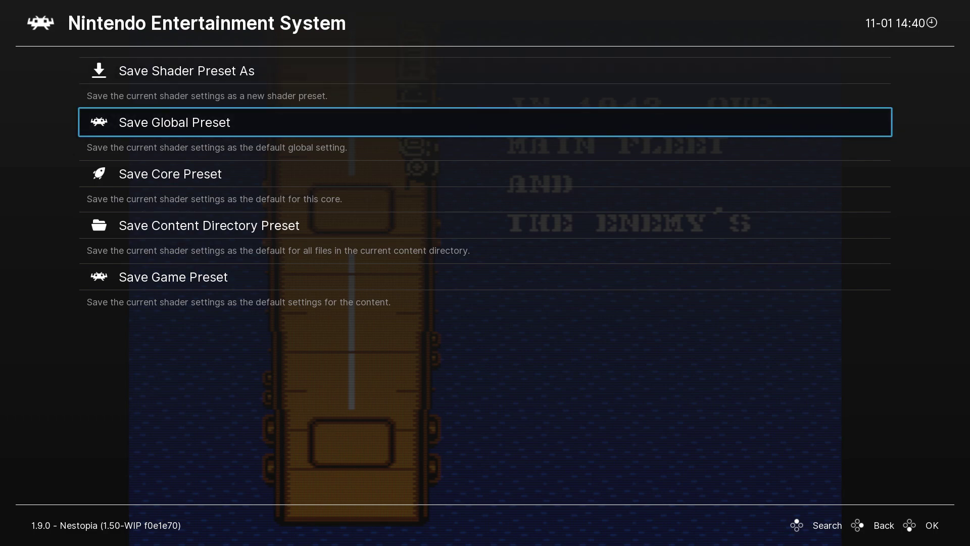
key("Down")
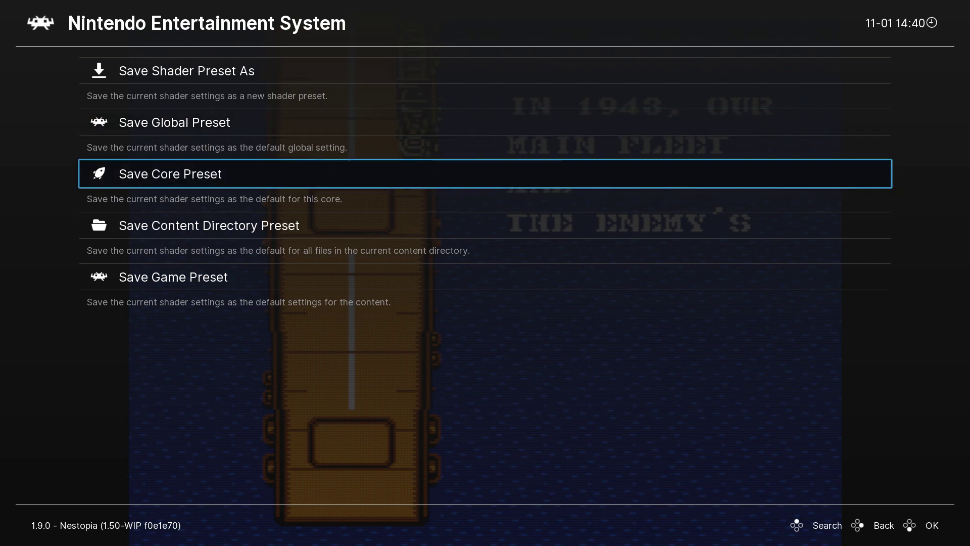
key("Down")
key("Down")
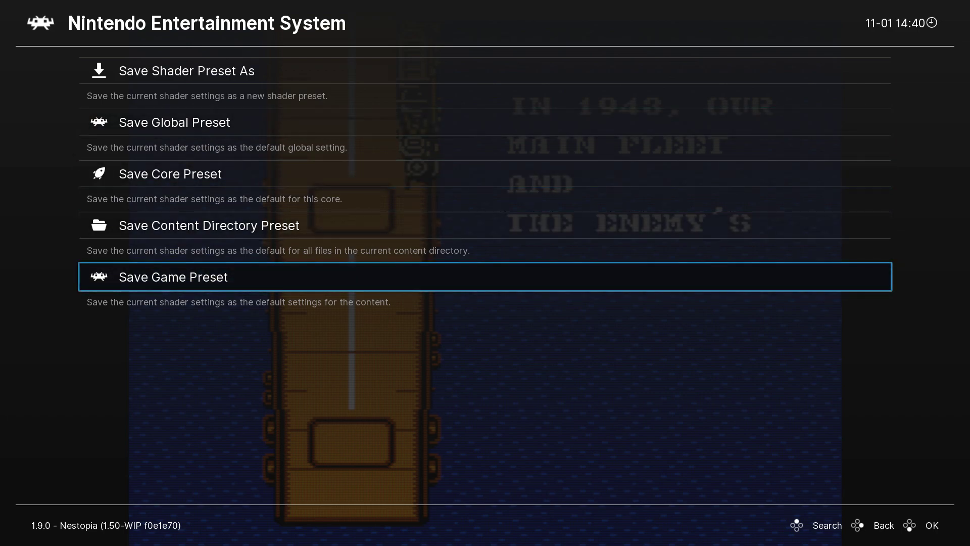
key("Up")
key("Up")
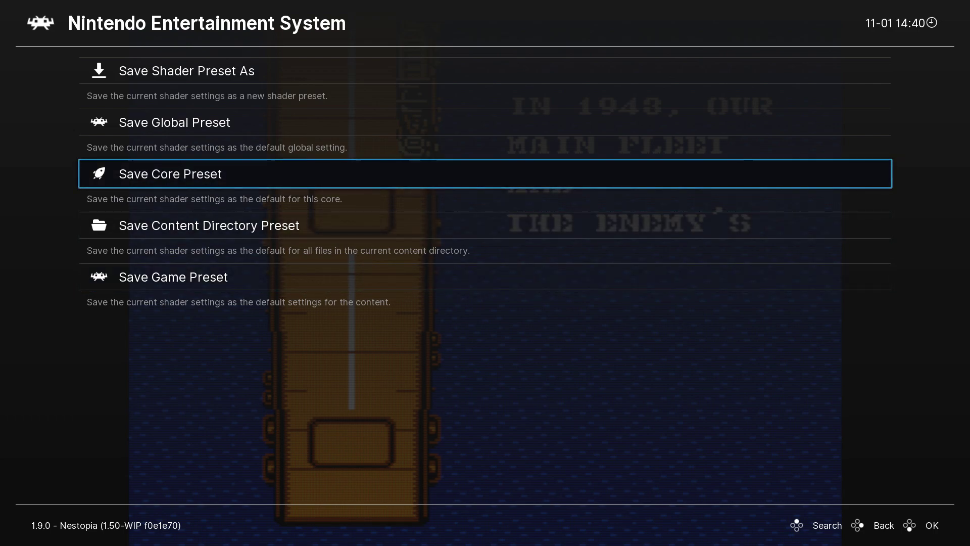
key("Up")
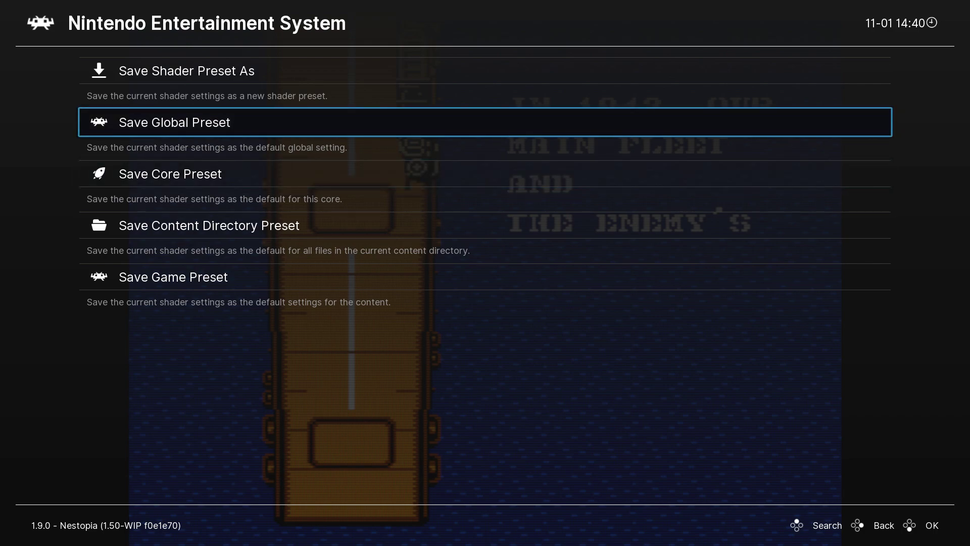
key("Down")
key("Up")
key("Return")
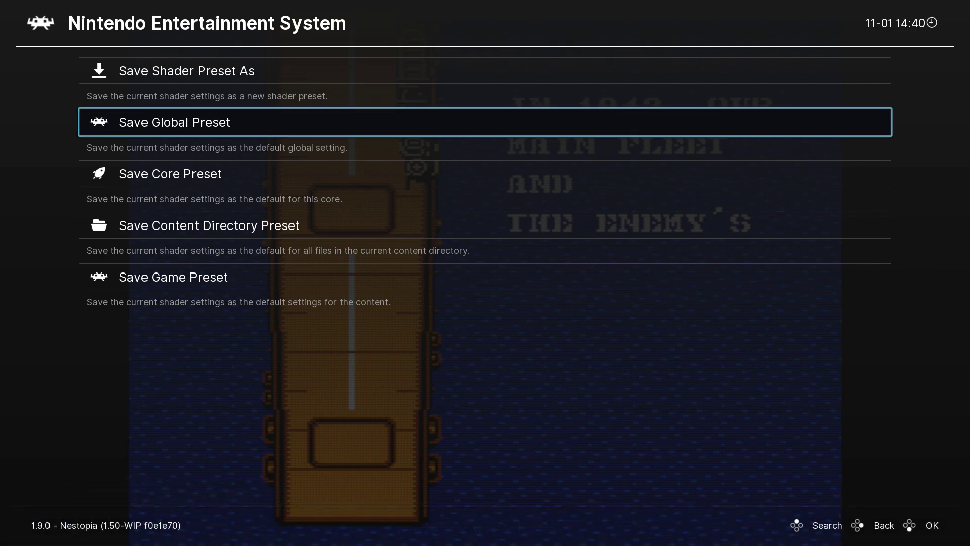
Back out of the Shaders and Quick Menus, then relaunch retroarch.exe from File Explorer
key("BackSpace")
key("Up")
key("Up")
key("BackSpace")
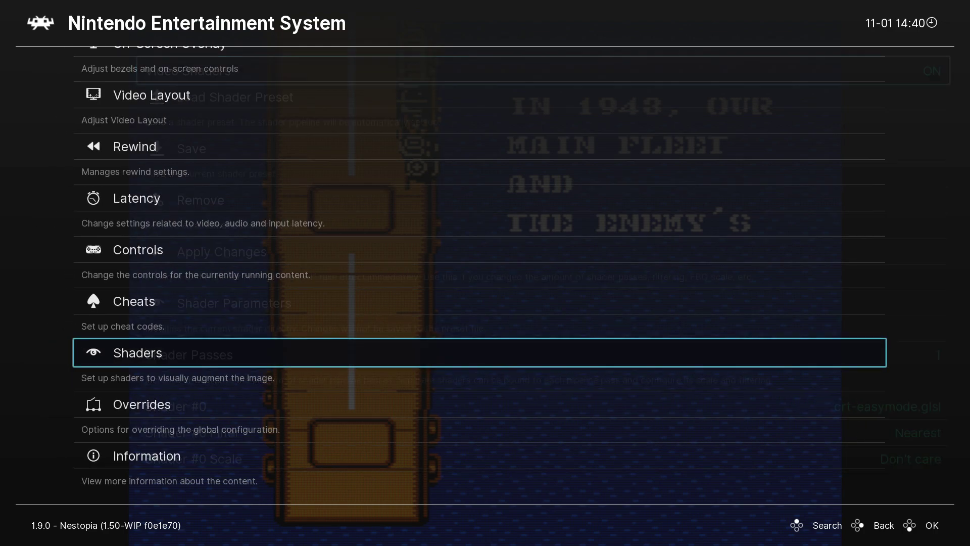
key("Up")
key("Down")
key("Down")
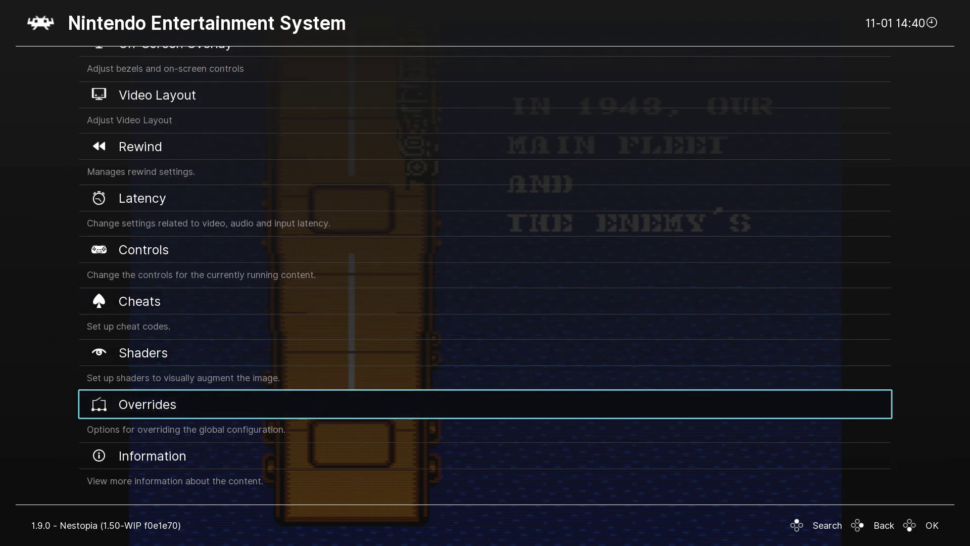
key("shift")
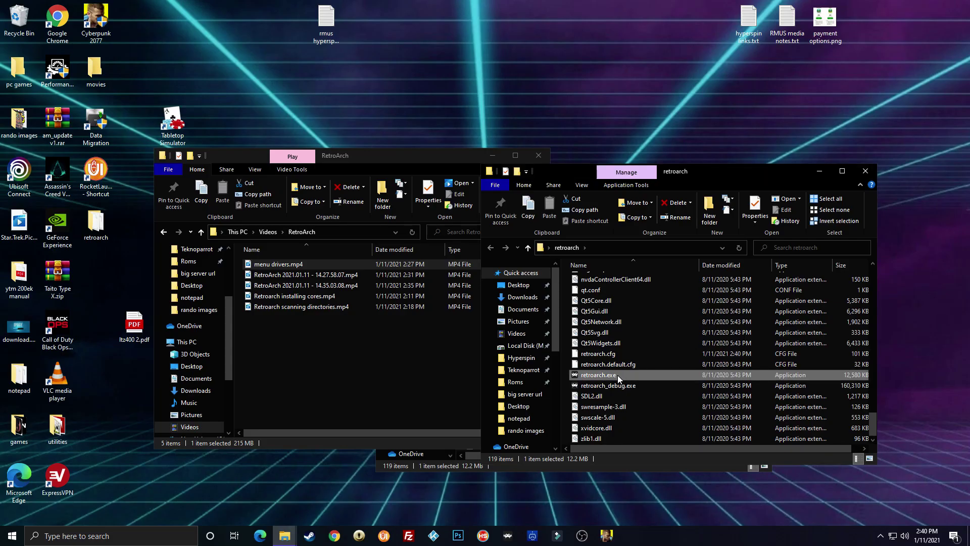
double_click(617, 376)
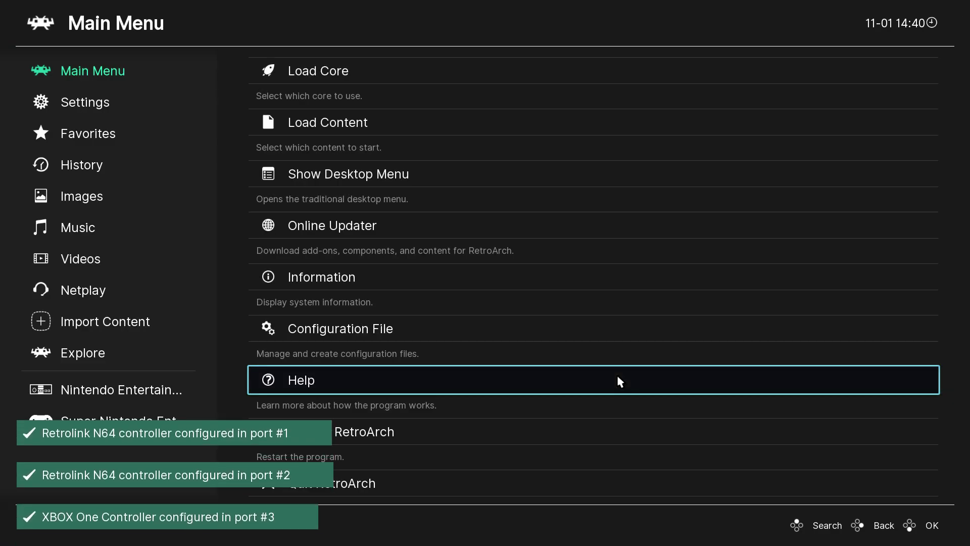
Go to the Nintendo Entertainment System playlist and open the 720 Degrees entry
key("Left")
key("Down")
key("Down")
key("Down")
key("Down")
key("Down")
key("Down")
key("Down")
key("Down")
key("Down")
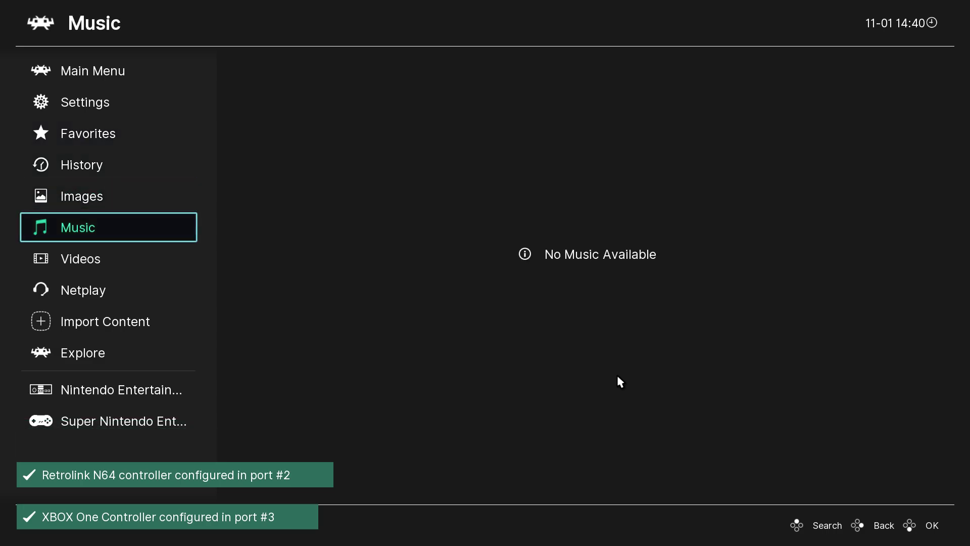
key("Down")
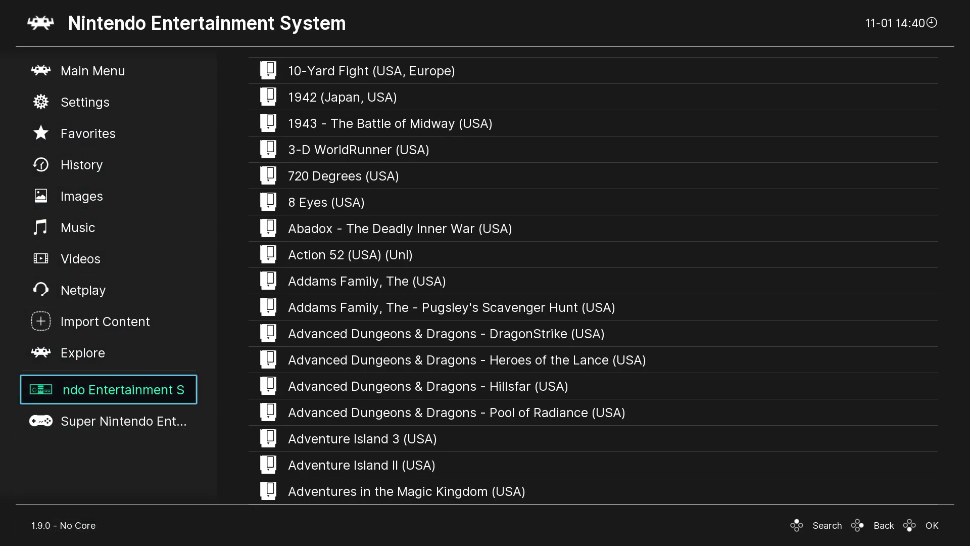
key("Right")
key("Down")
key("Down")
key("Down")
key("Down")
key("Return")
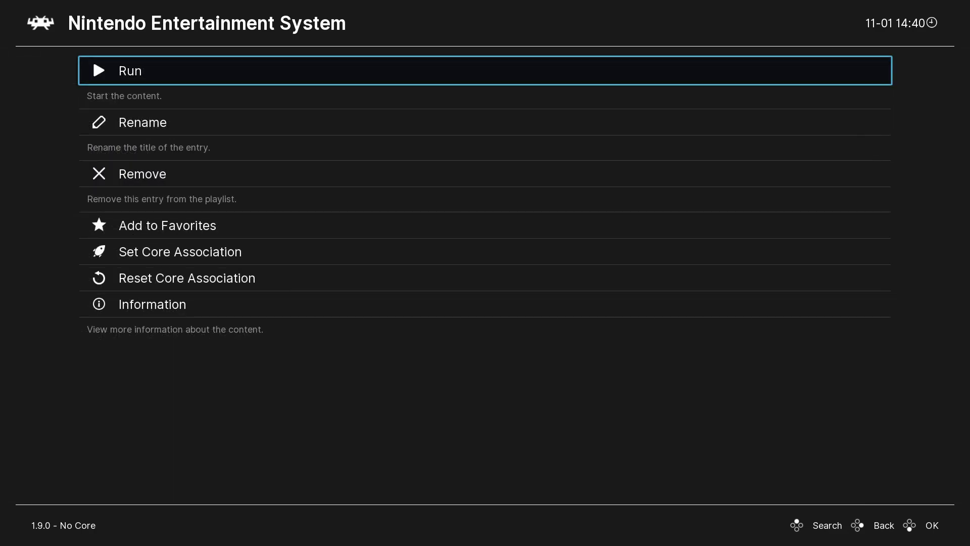
key("Return")
key("Return")
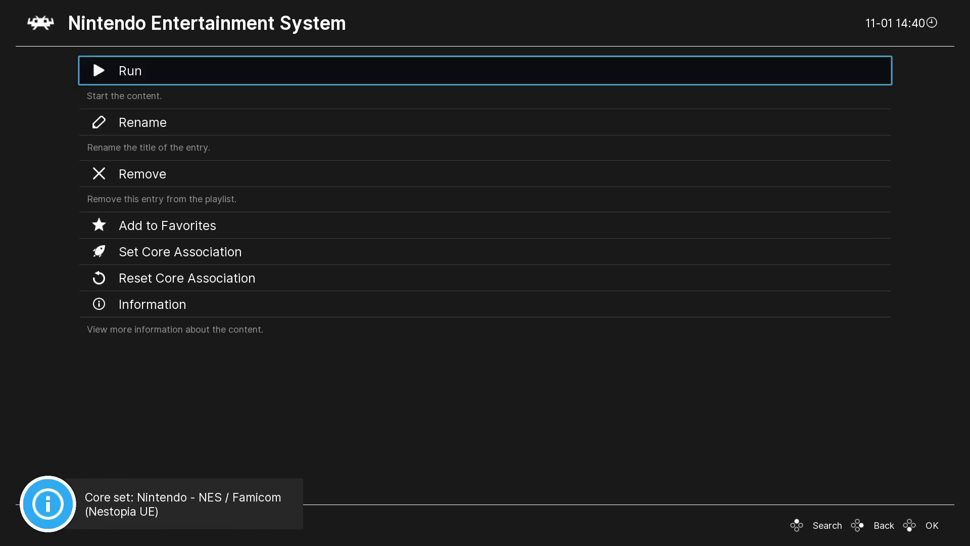
Set 720 Degrees' core association to Nintendo - NES / Famicom (Nestopia UE)
key("Down")
key("Down")
key("Down")
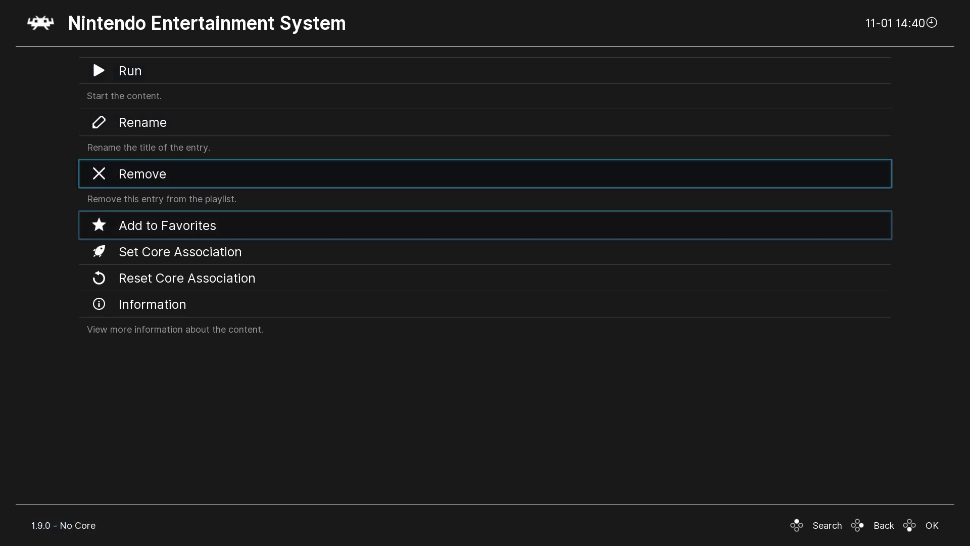
key("Down")
key("Return")
key("Return")
key("Down")
key("Down")
key("Down")
key("Down")
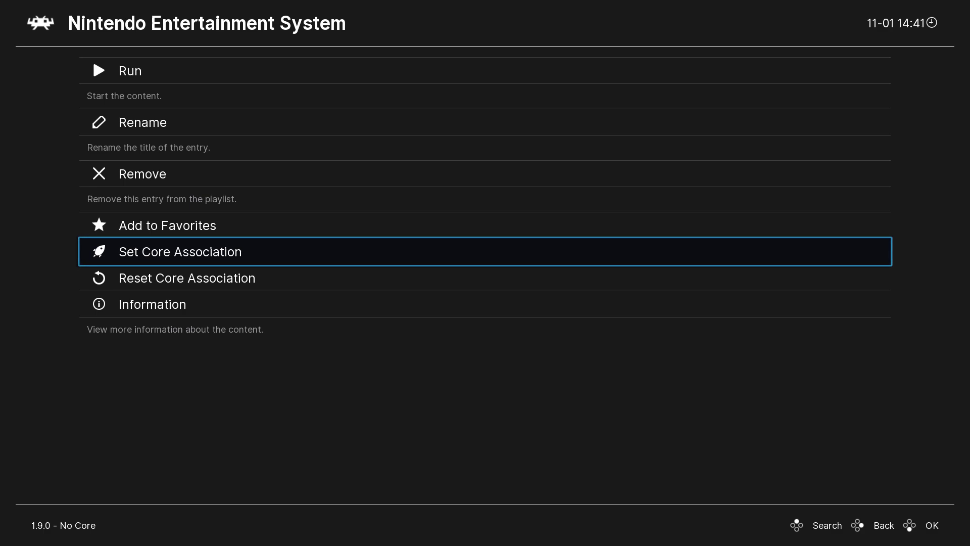
key("Up")
key("Up")
key("Up")
key("Up")
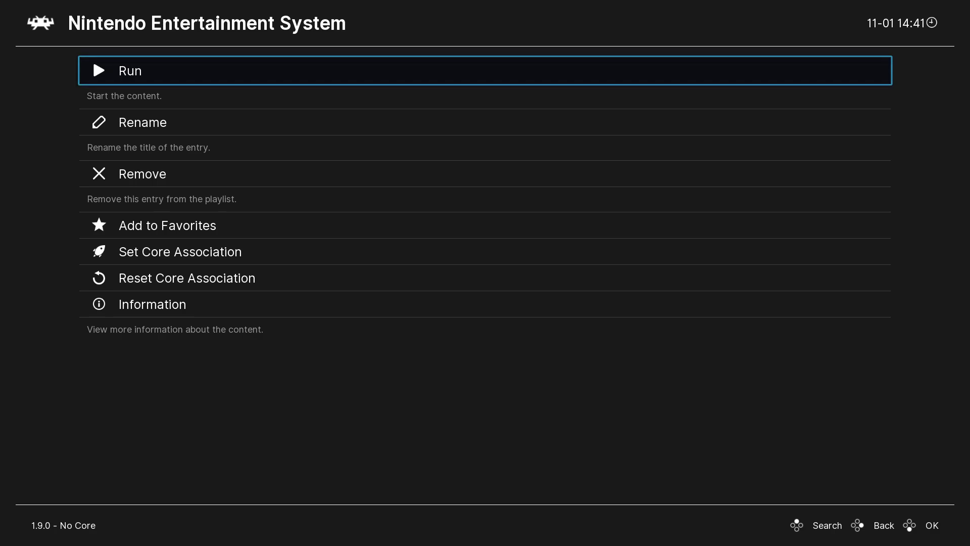
Run 720 Degrees and skate around the park to confirm the CRT shader, then press Esc
key("Return")
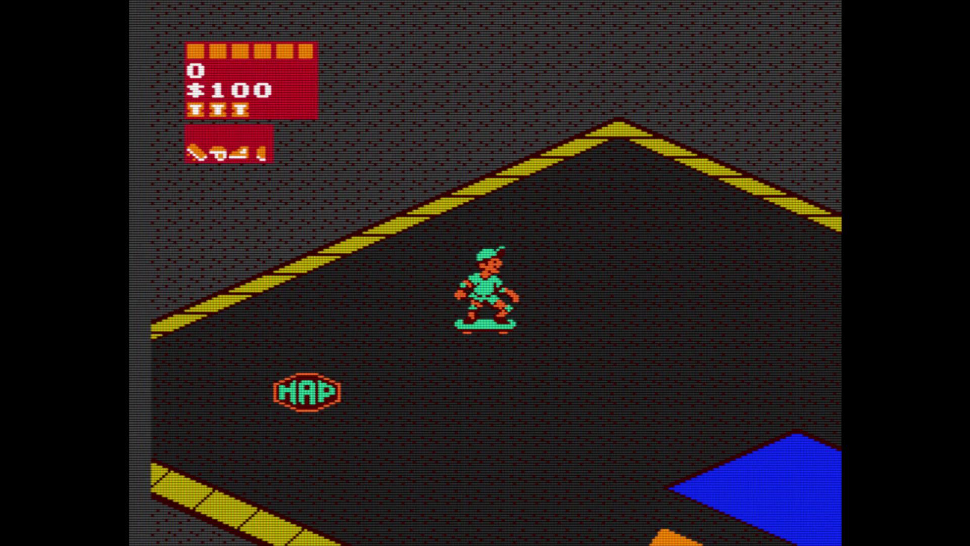
key("Right")
key("Down")
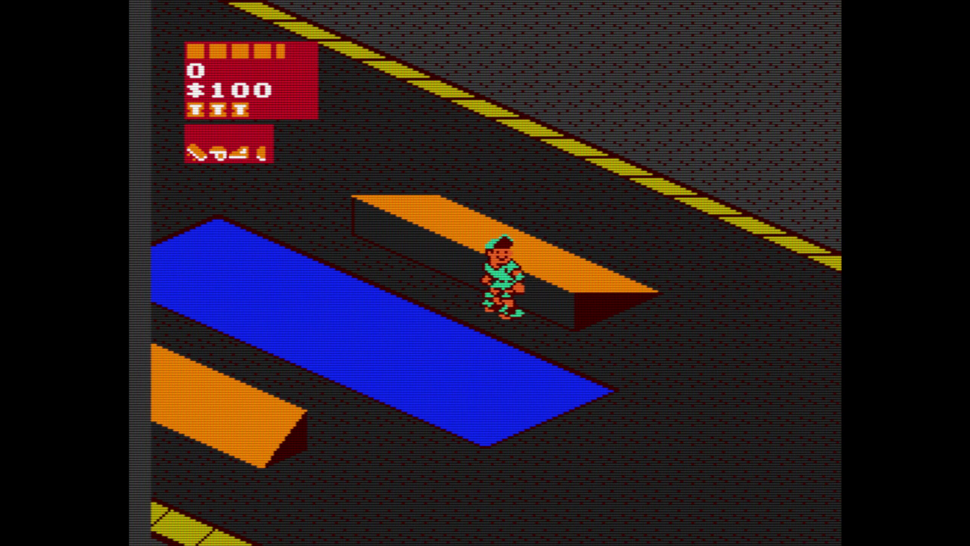
key("Left")
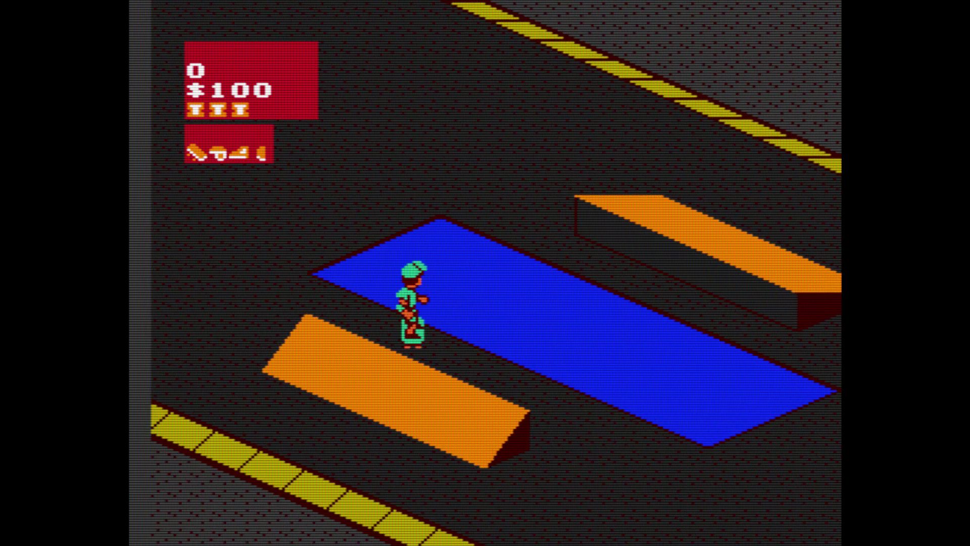
key("Escape")
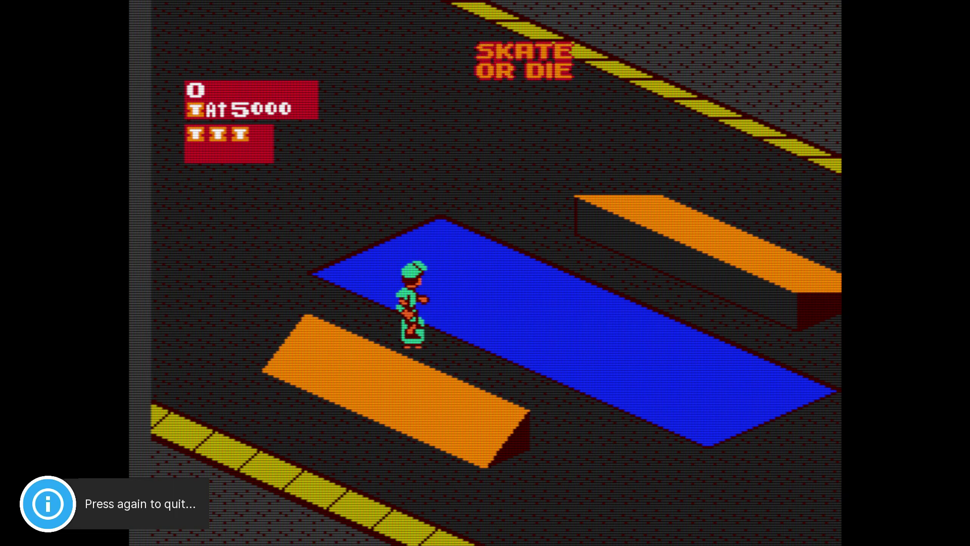